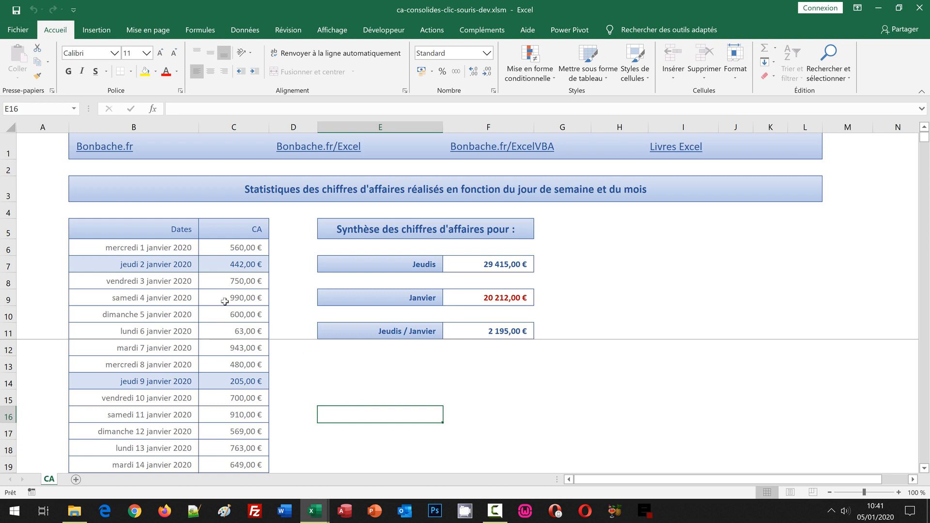
Step: Check how the finished workbook's summary reacts to selecting cell C8, and switch to the ca-consolides-clic-souris.xlsm workbook
click(227, 281)
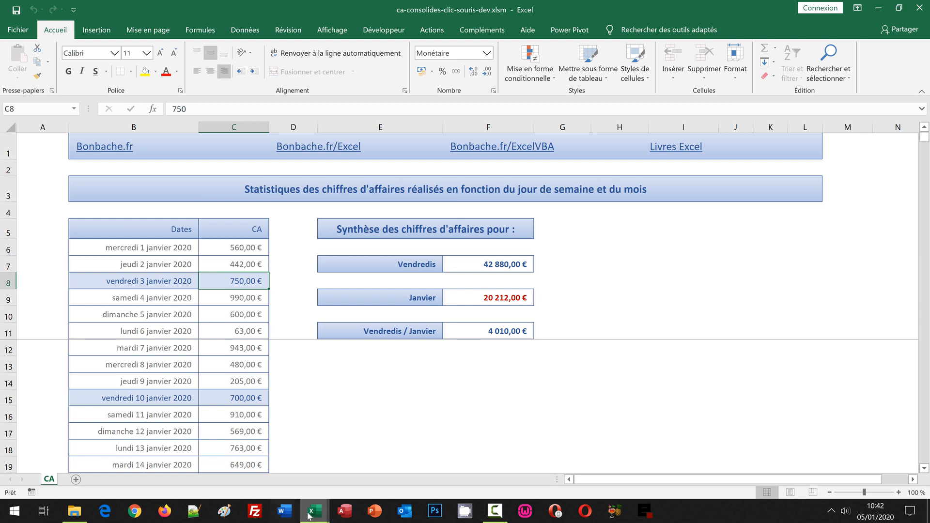
mouse_move(315, 512)
click(379, 465)
click(340, 399)
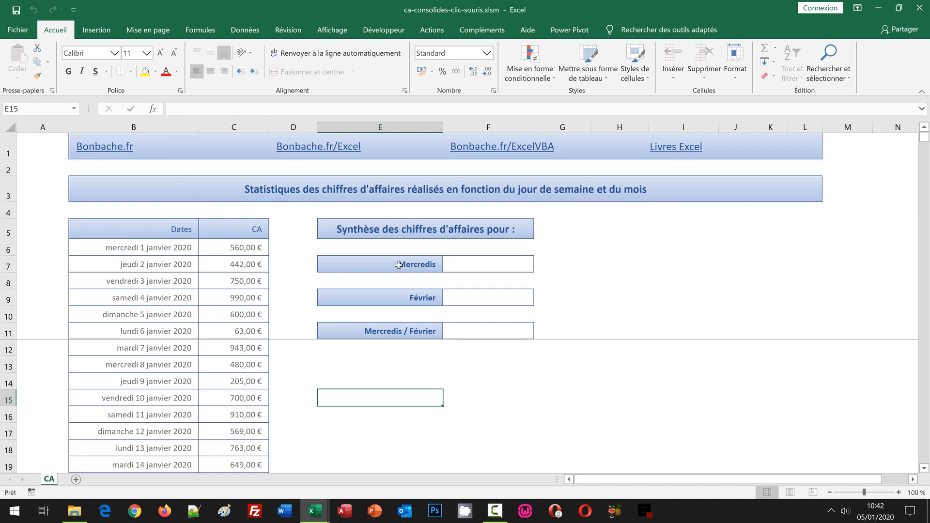
Step: Examine the empty result cells F7, F9 and F11, the workbook's defined names and the extent of the dates table
click(491, 263)
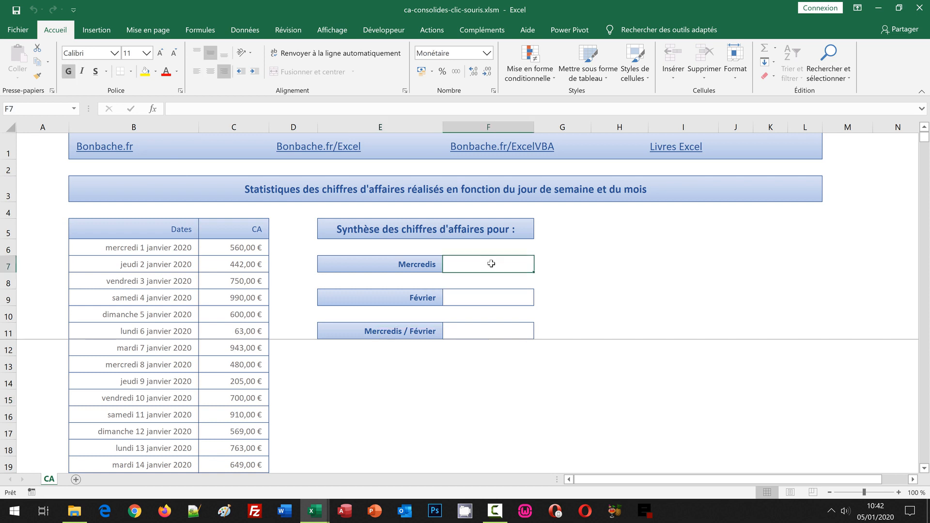
click(475, 299)
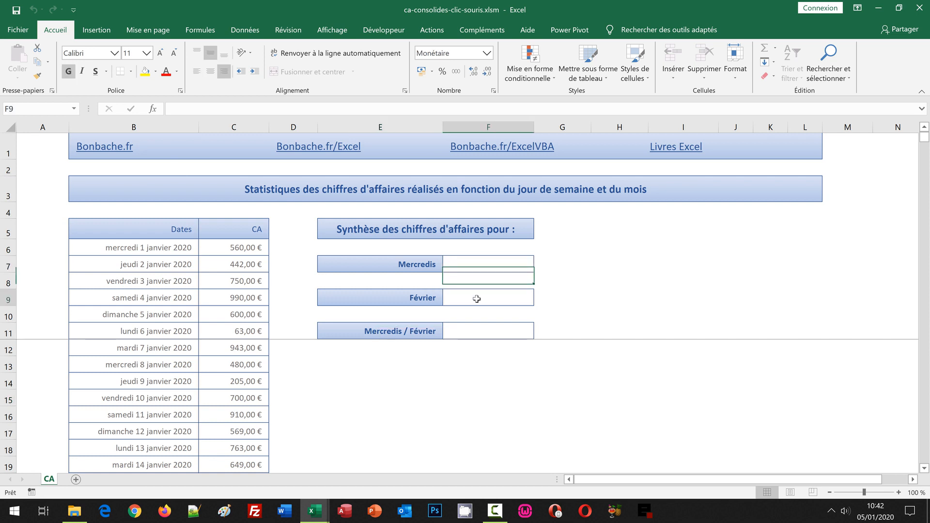
click(484, 334)
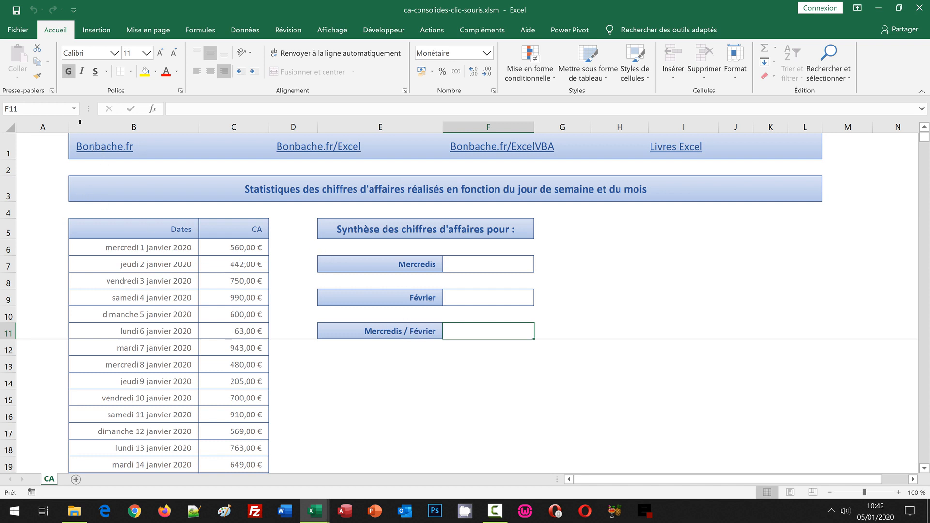
click(75, 108)
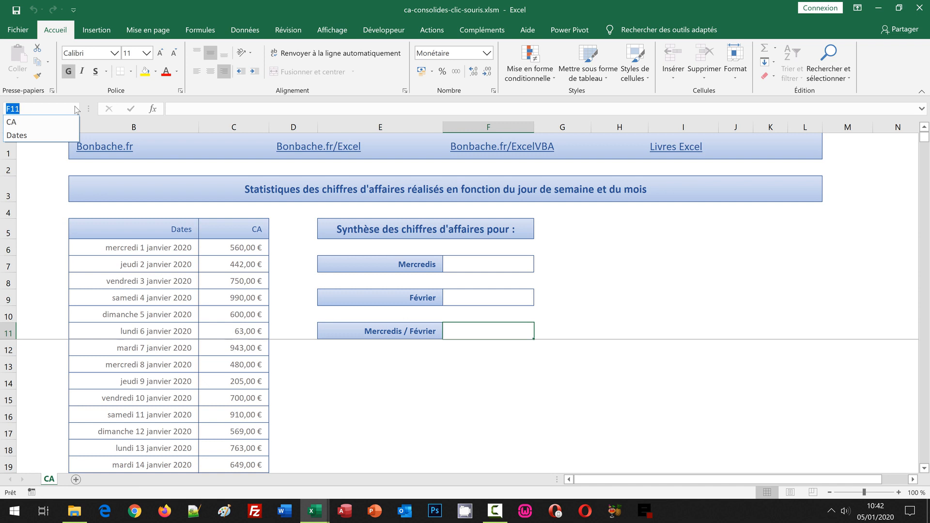
click(51, 123)
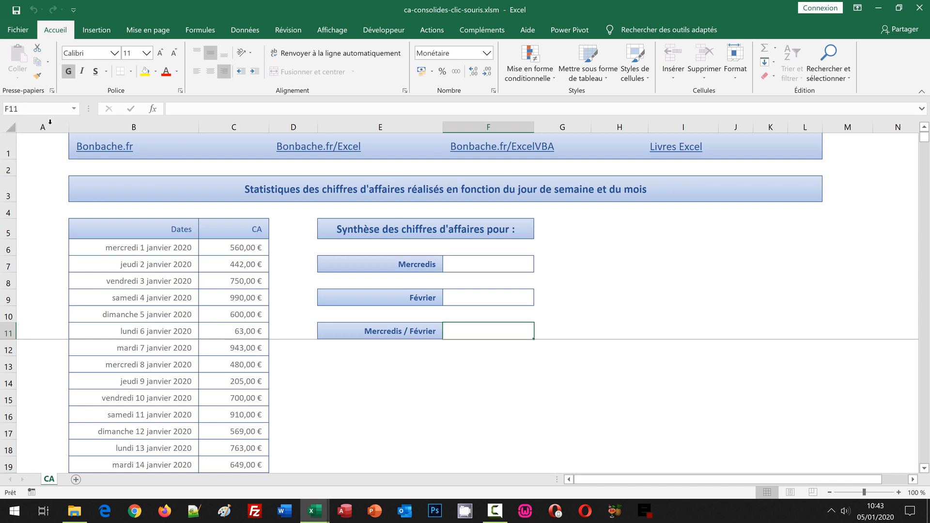
click(662, 420)
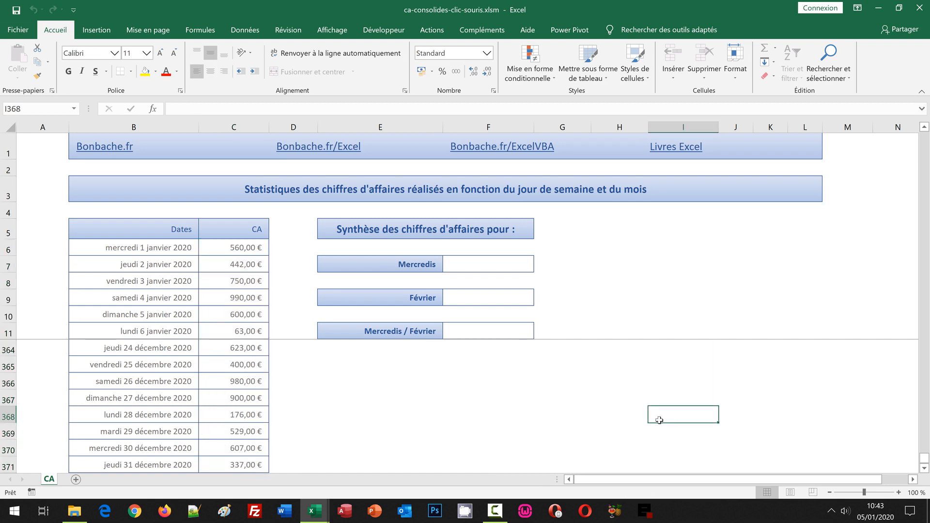
key(ctrl+Home)
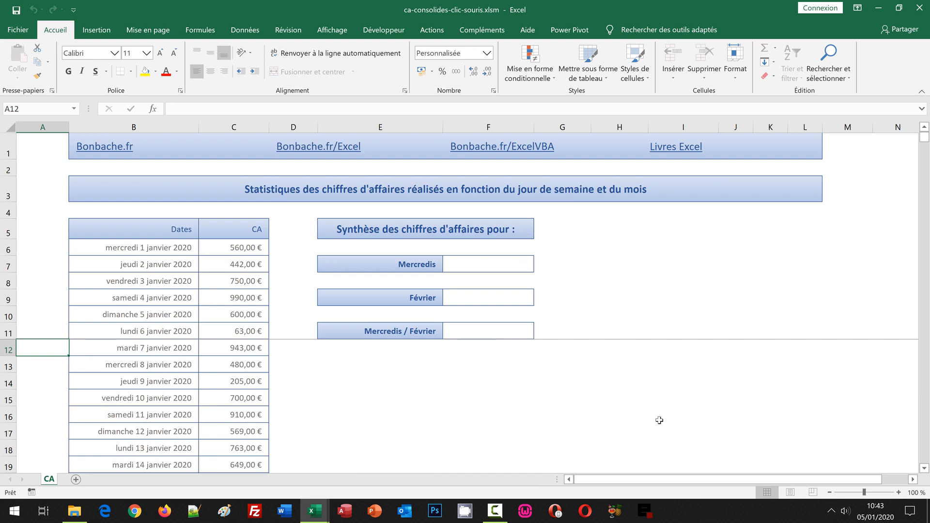
Step: Enter the formula =ADRESSE(CELLULE("ligne");2) in cell E13 to get the address of the active row's date
click(335, 371)
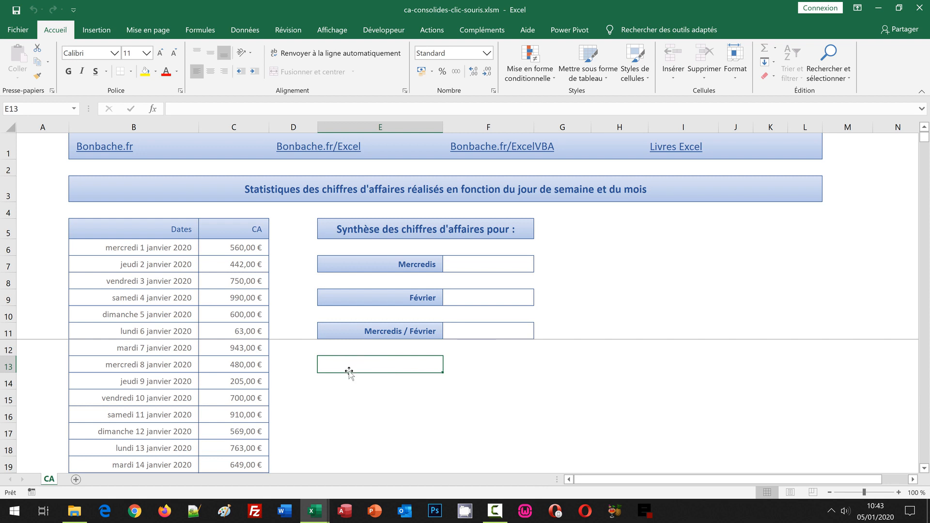
text(=)
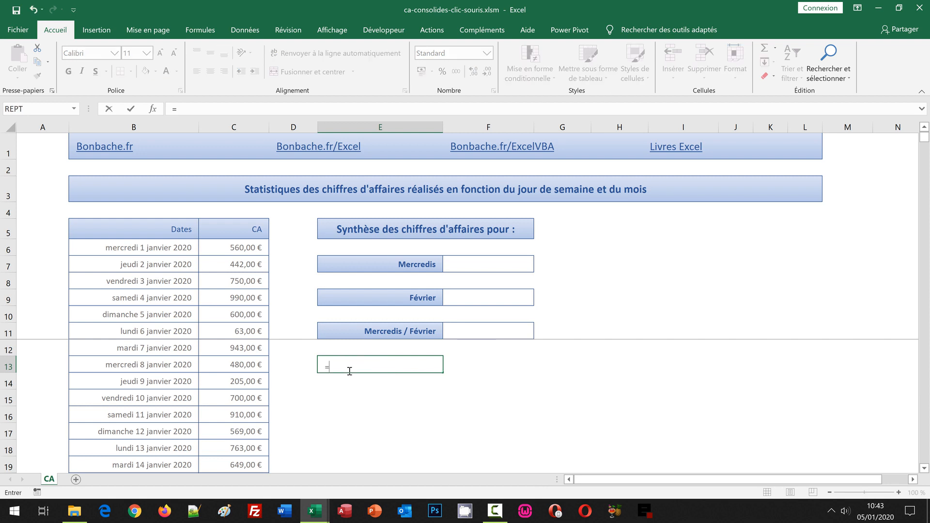
text(Adresse)
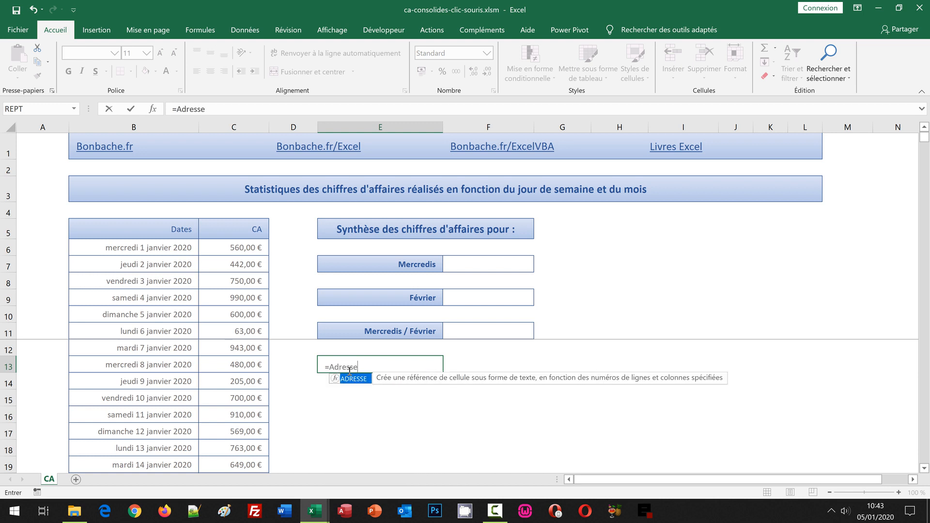
text(()
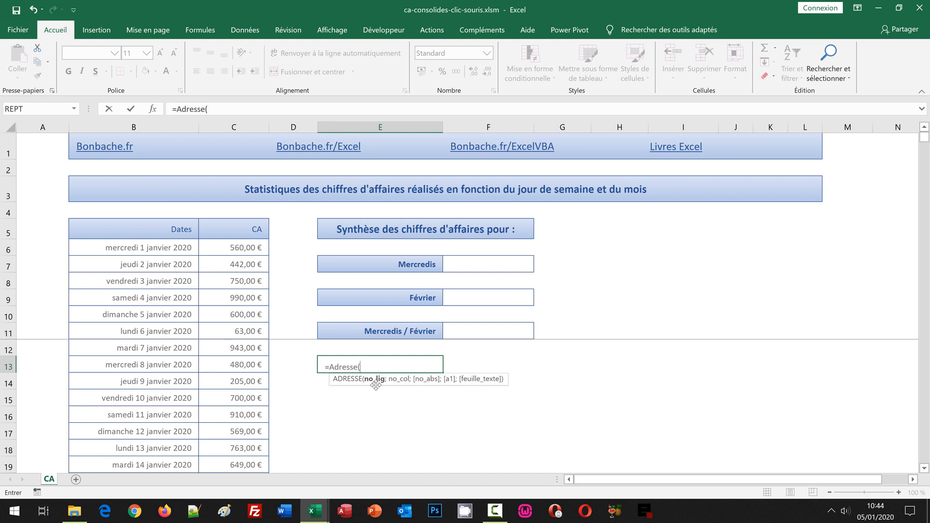
text(Cell)
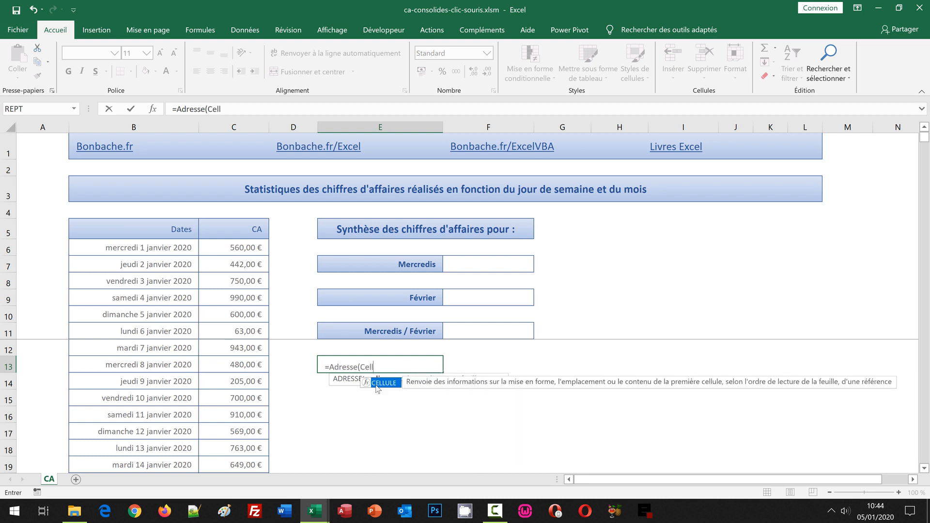
text(ule()
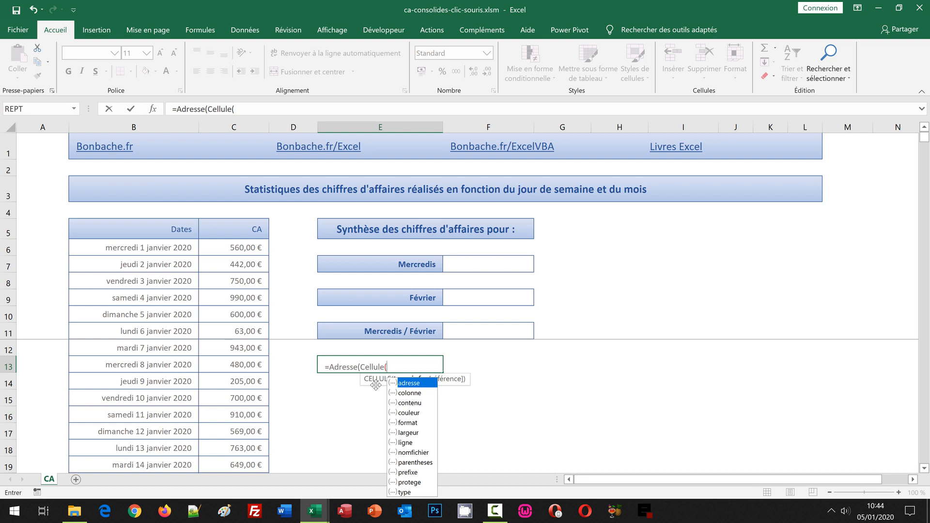
text("ligne")
text())
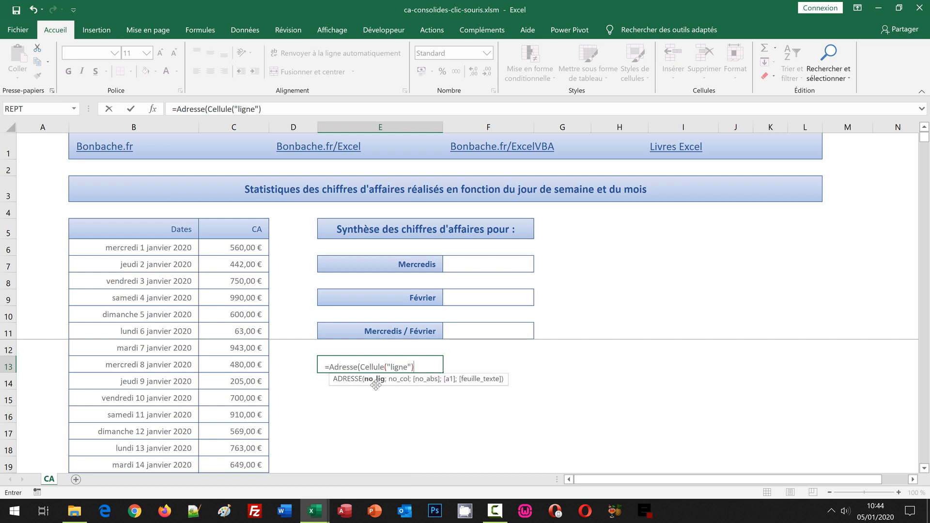
text(;)
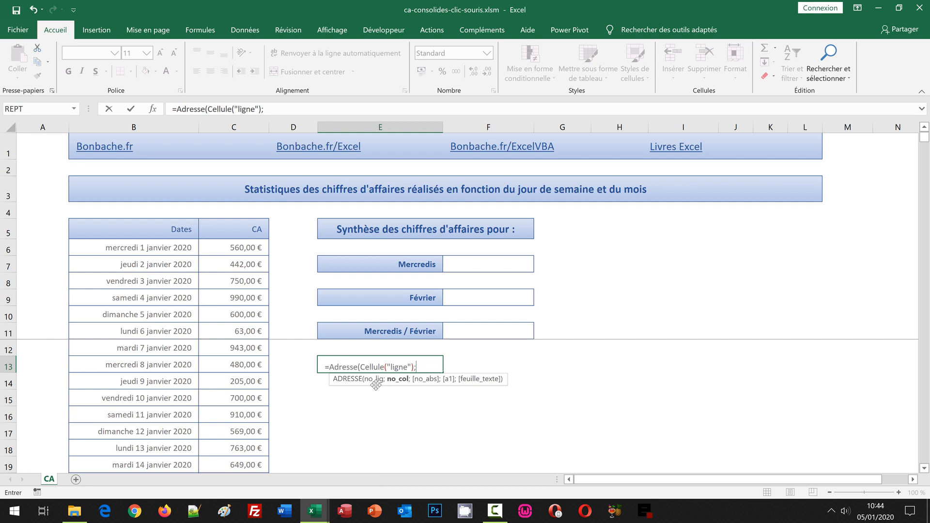
text(2))
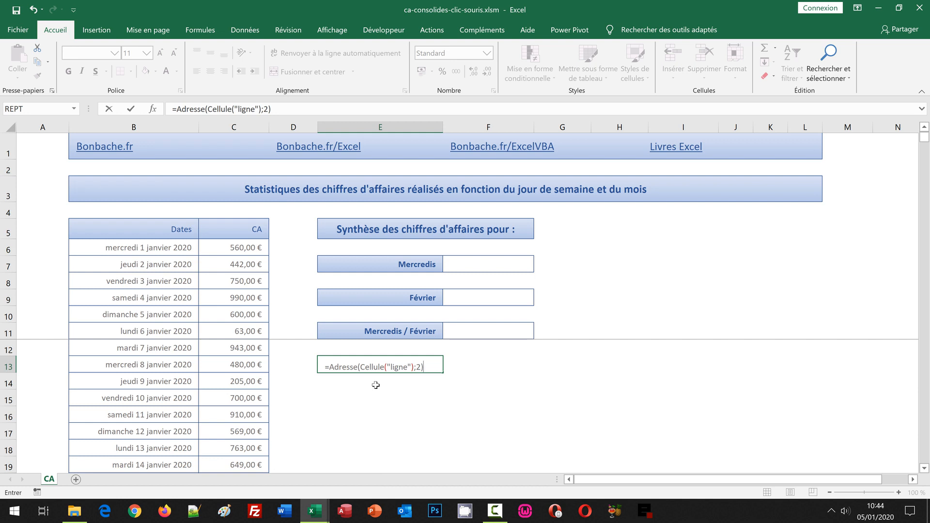
key(ctrl+Return)
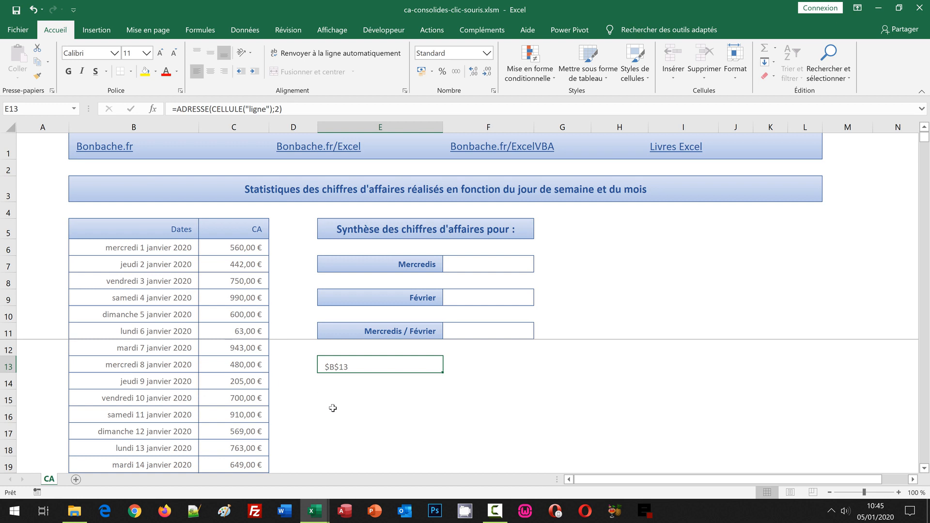
Step: Wrap the formula in E13 in the INDIRECT function to obtain =INDIRECT(ADRESSE(CELLULE("ligne");2))
click(178, 109)
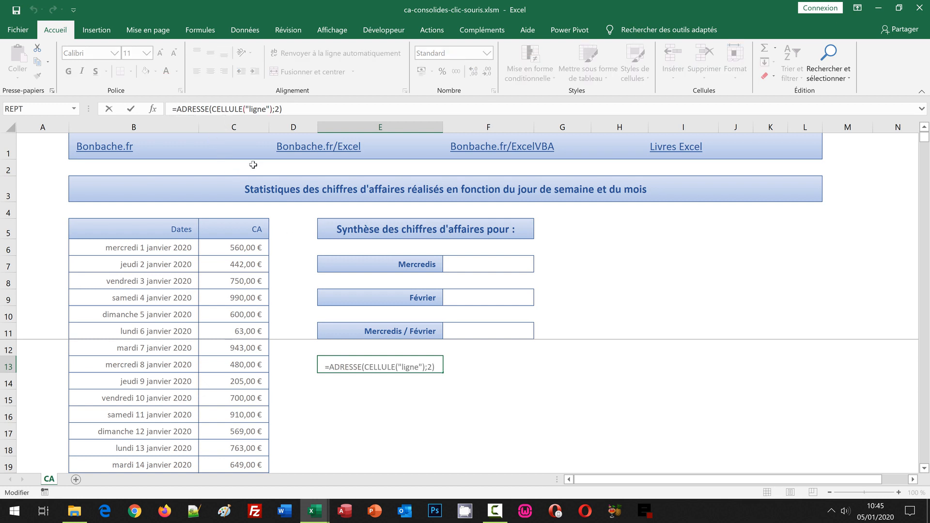
text(Indirect)
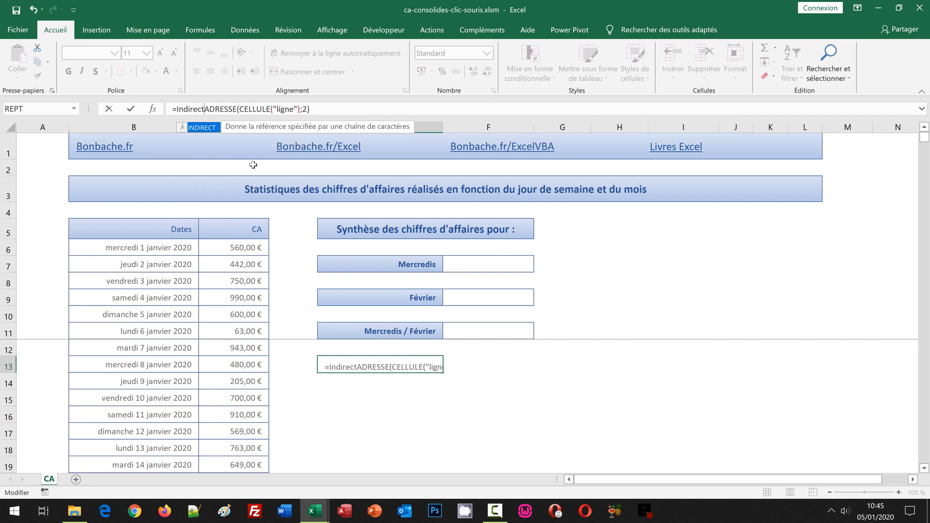
text(()
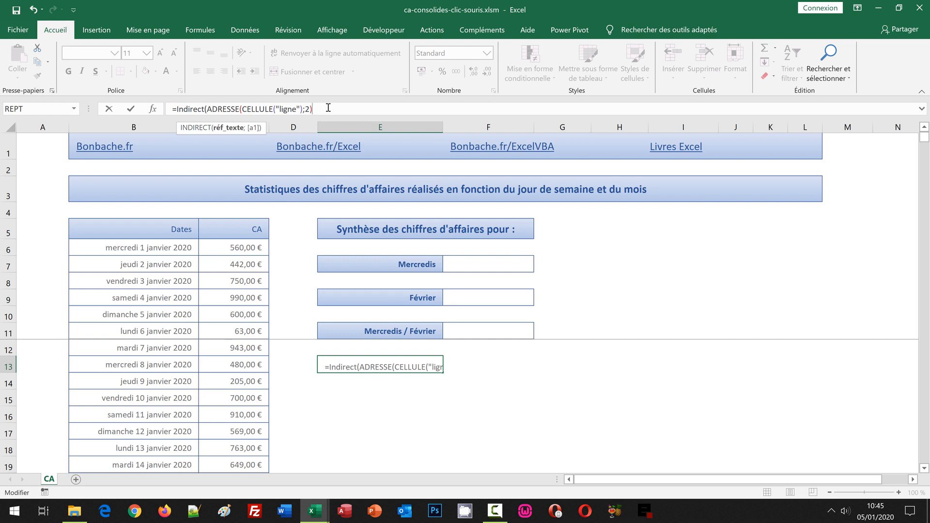
text())
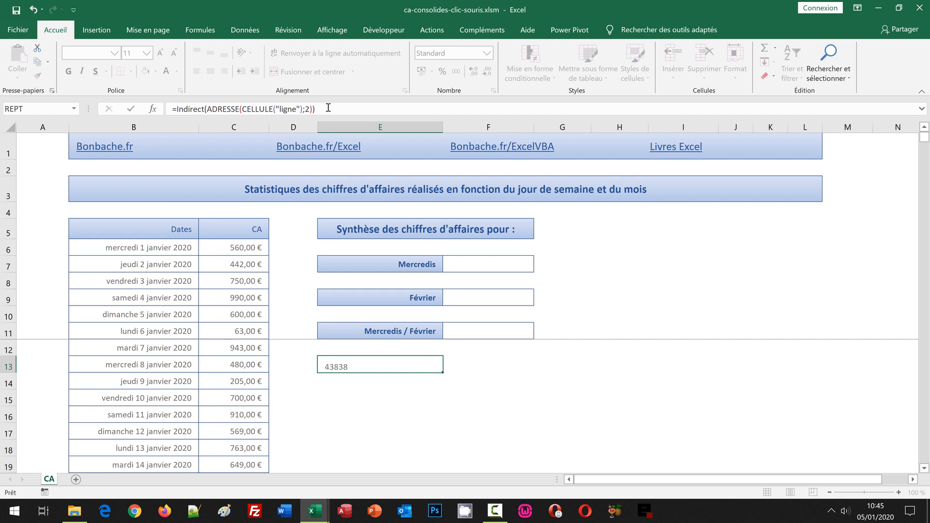
key(Return)
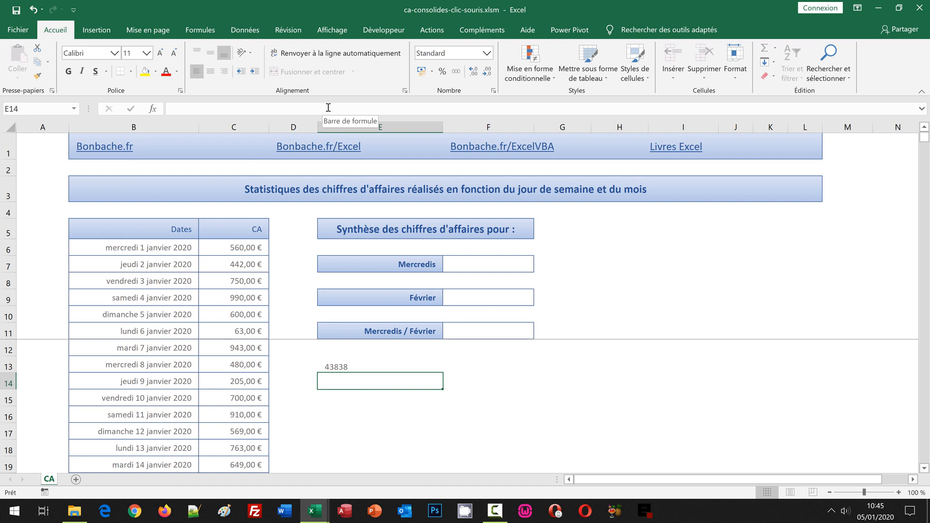
Step: Apply the Date longue number format to cell E13
click(339, 364)
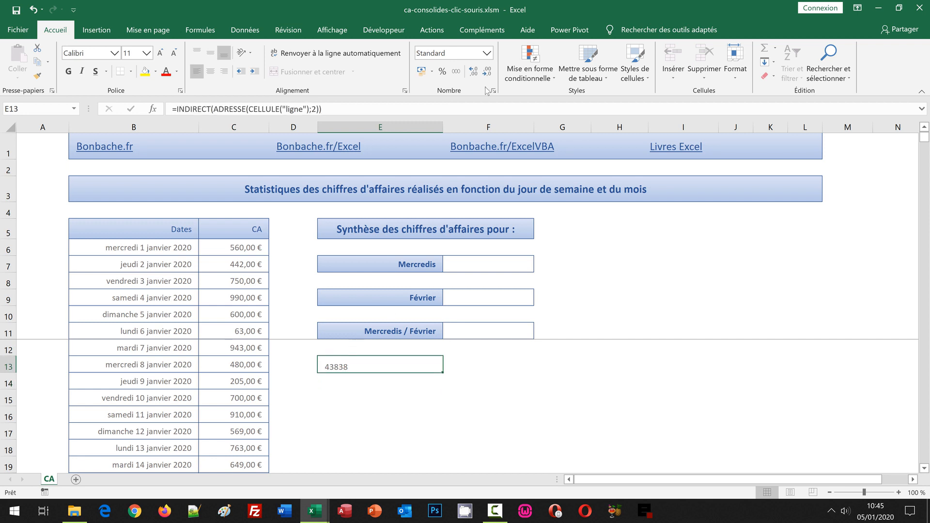
click(487, 53)
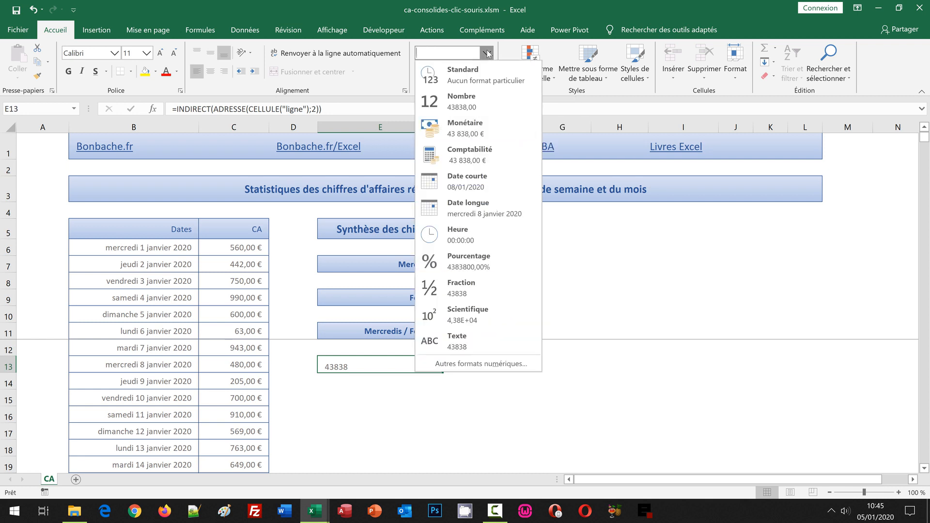
click(474, 5)
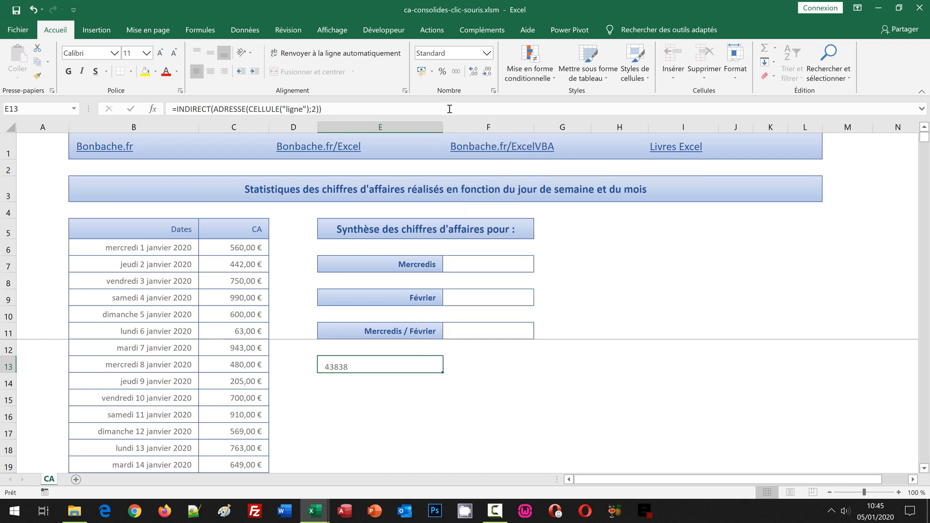
click(489, 55)
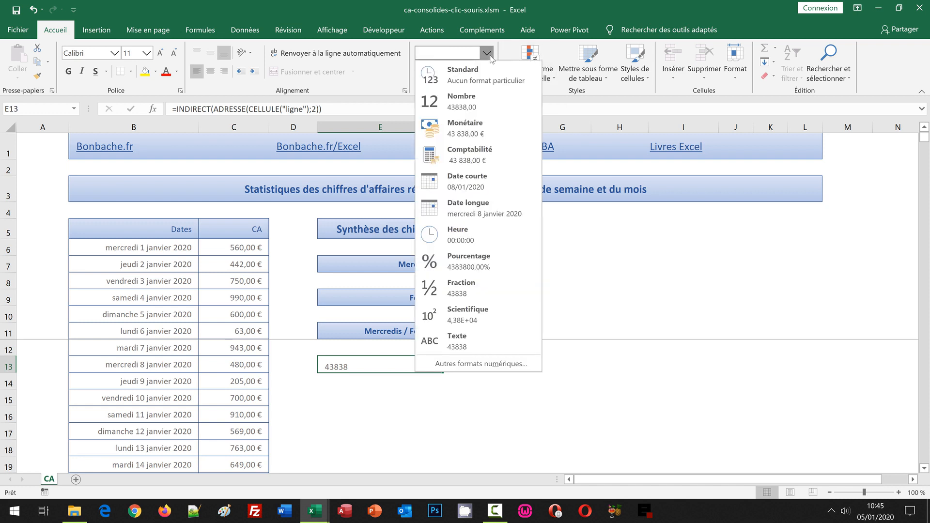
click(477, 208)
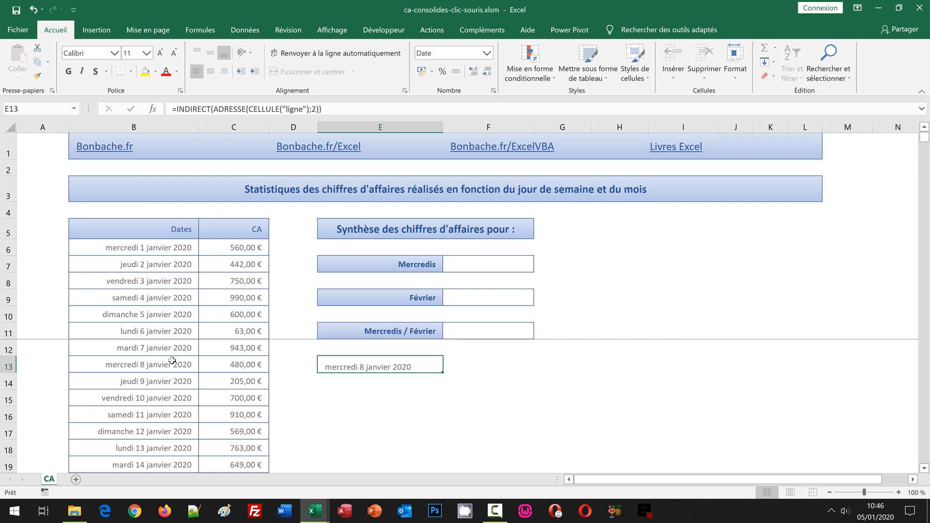
Step: Close the ca-consolides-clic-souris-dev.xlsm workbook without saving its changes
mouse_move(317, 518)
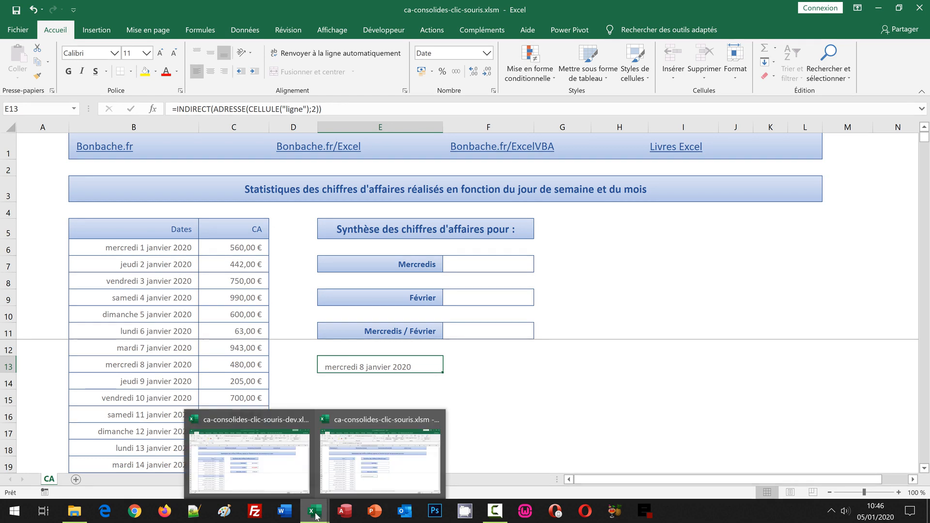
click(376, 454)
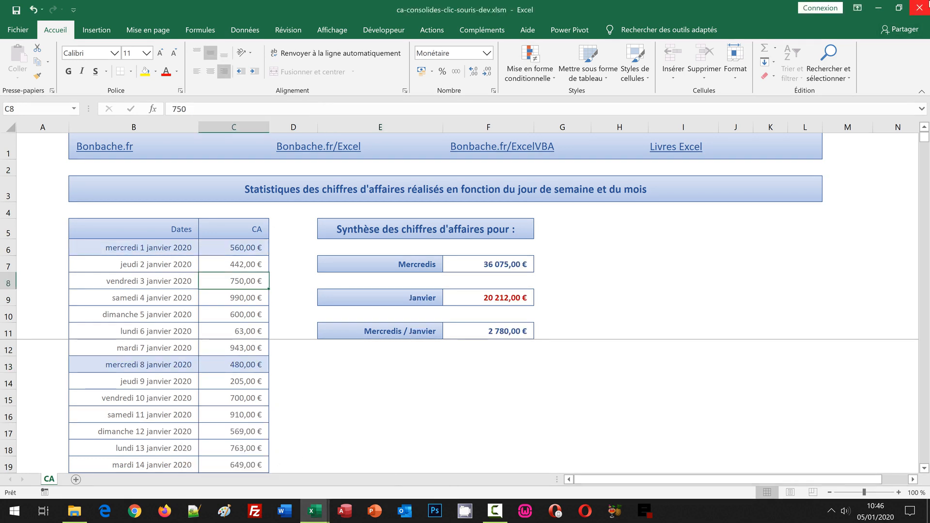
click(919, 8)
click(455, 282)
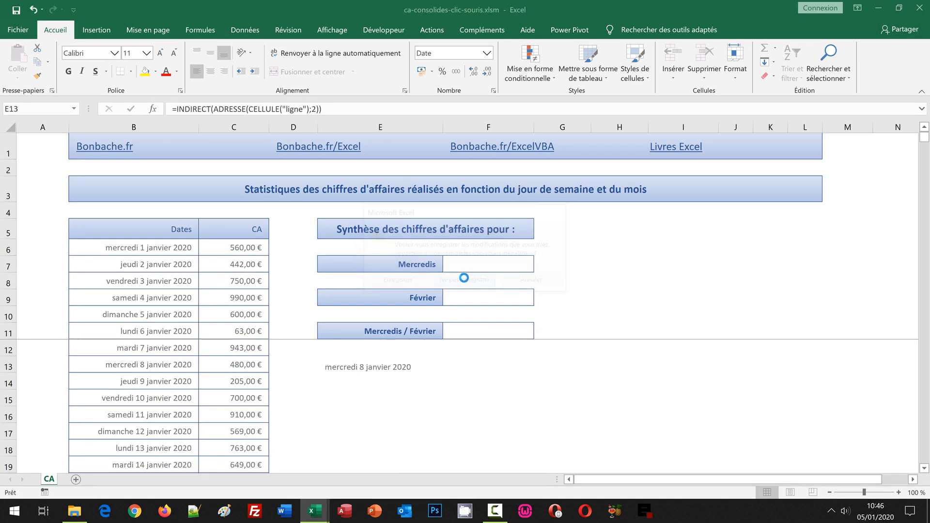
Step: Open the VBA code of the sheet Feuil1 (CA) and create its Worksheet_SelectionChange event procedure
click(358, 393)
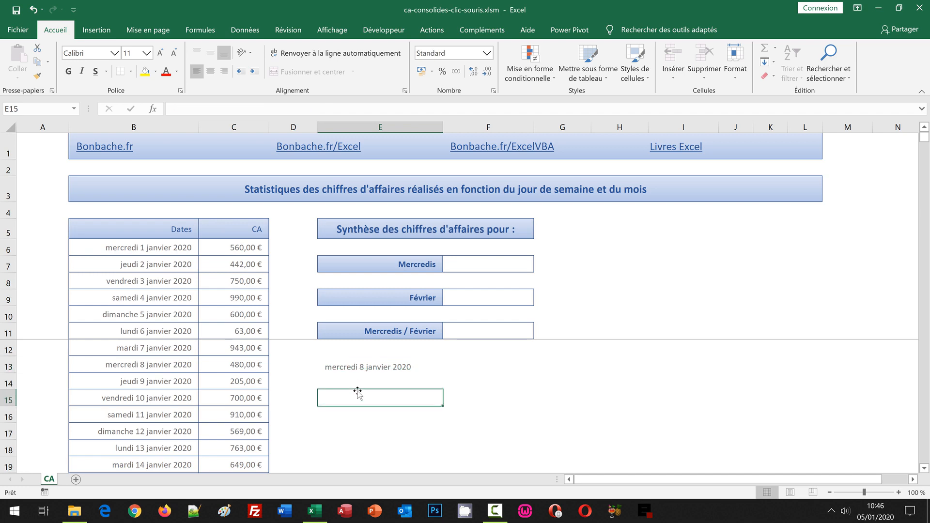
key(alt+F11)
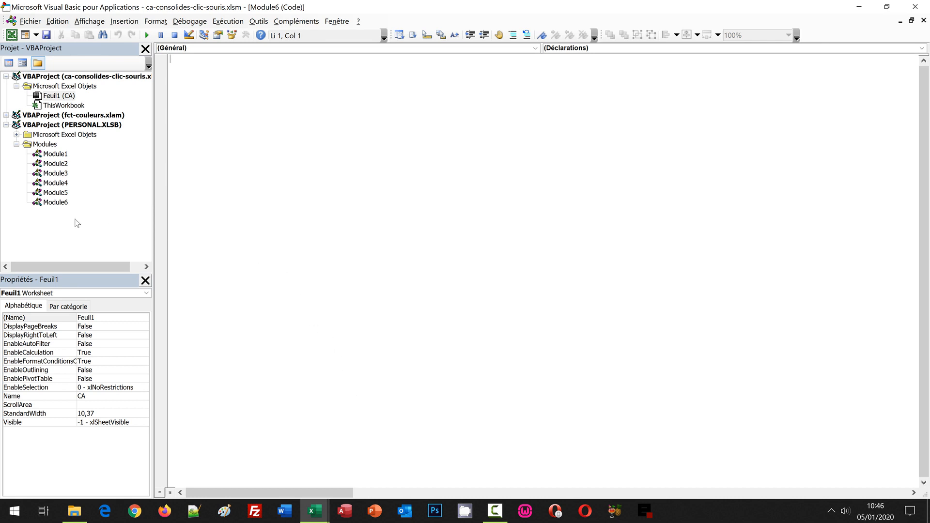
double_click(57, 98)
click(535, 49)
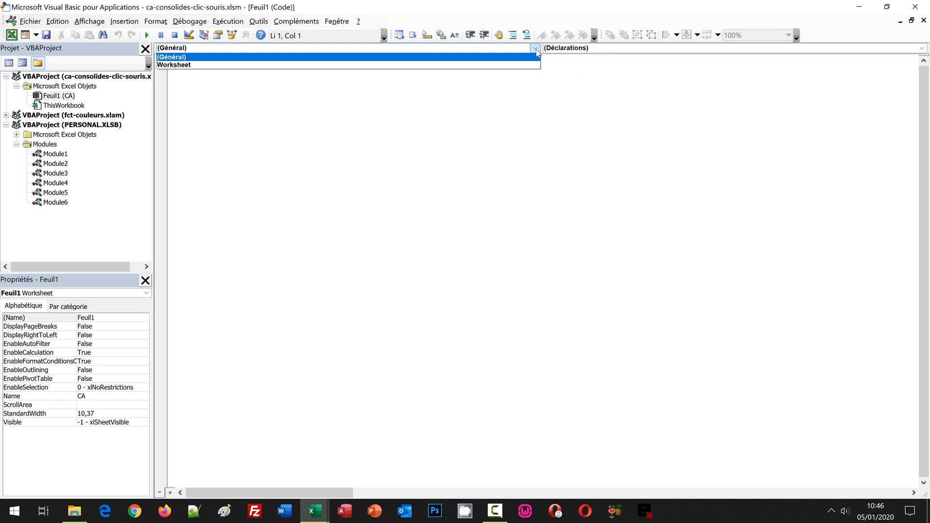
click(184, 68)
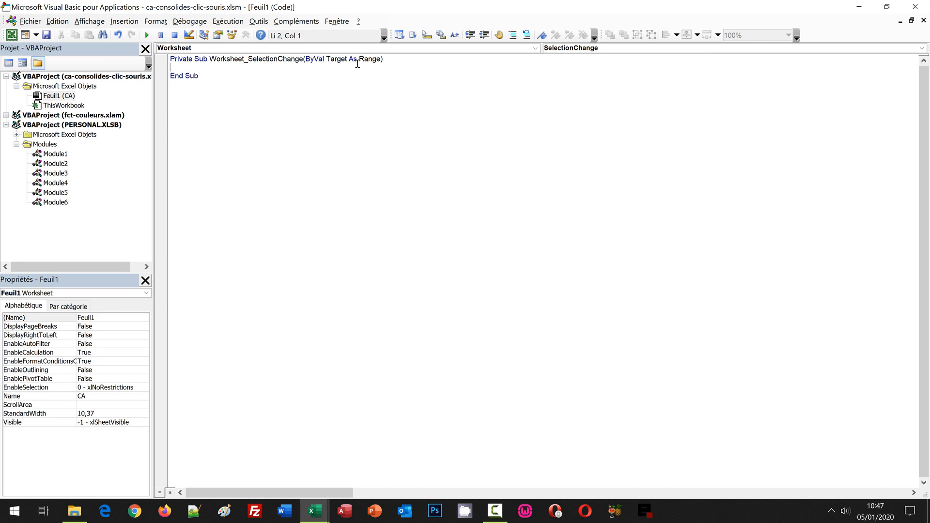
Step: Add the instruction Application.Calculate to the SelectionChange procedure and return to the worksheet
key(Return)
text(Application.)
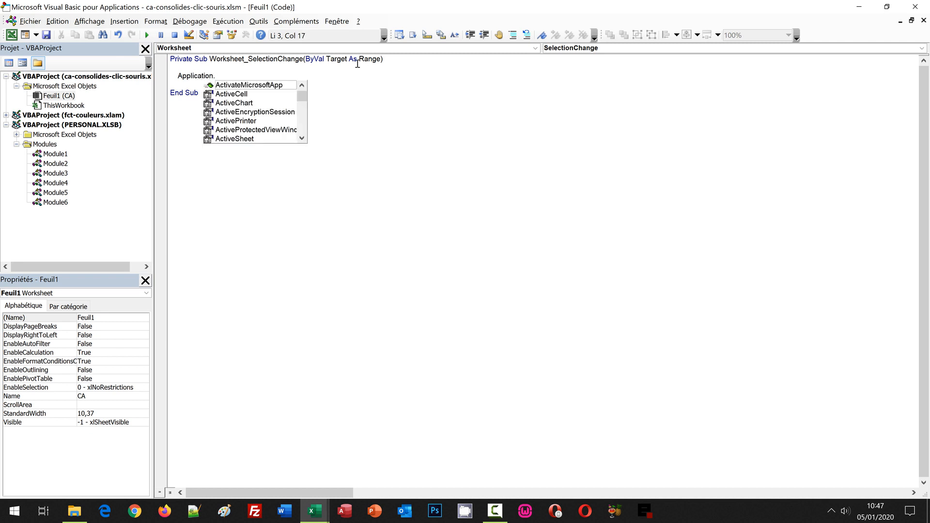
text(Cal)
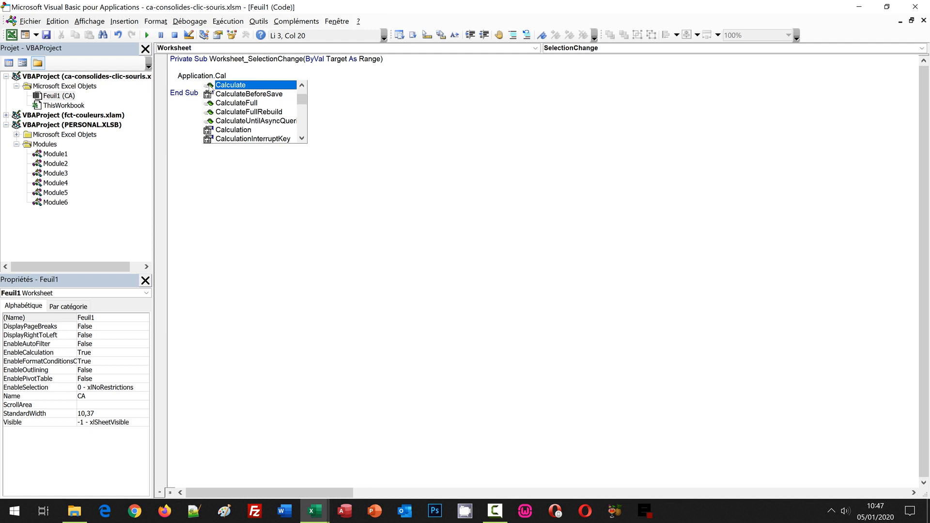
double_click(226, 85)
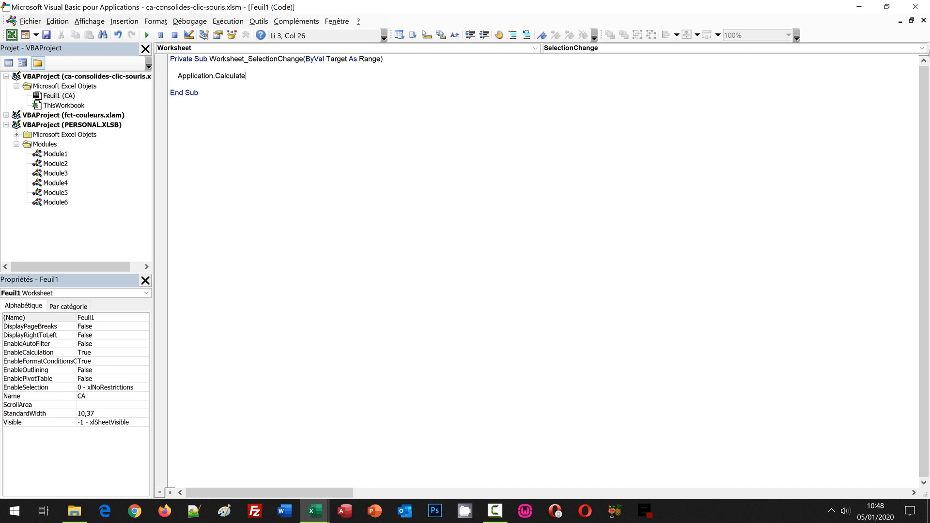
click(916, 10)
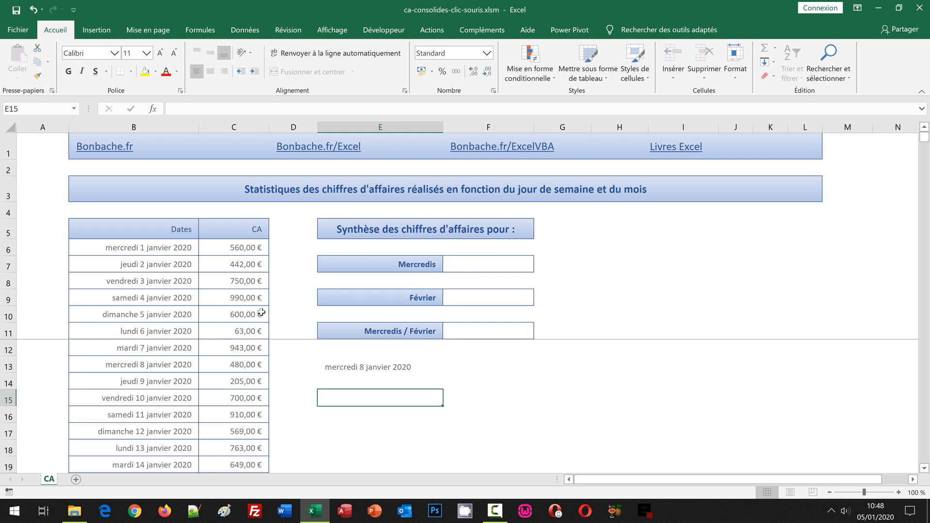
Step: Select revenue cells C8, C7, C6 and C10 in turn to test the recalculation of the date in E13
click(243, 280)
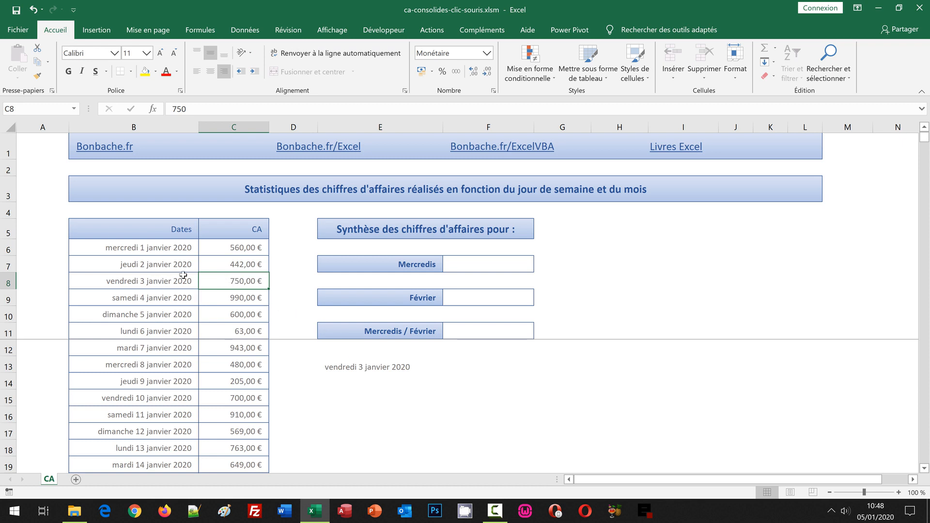
click(258, 260)
click(247, 247)
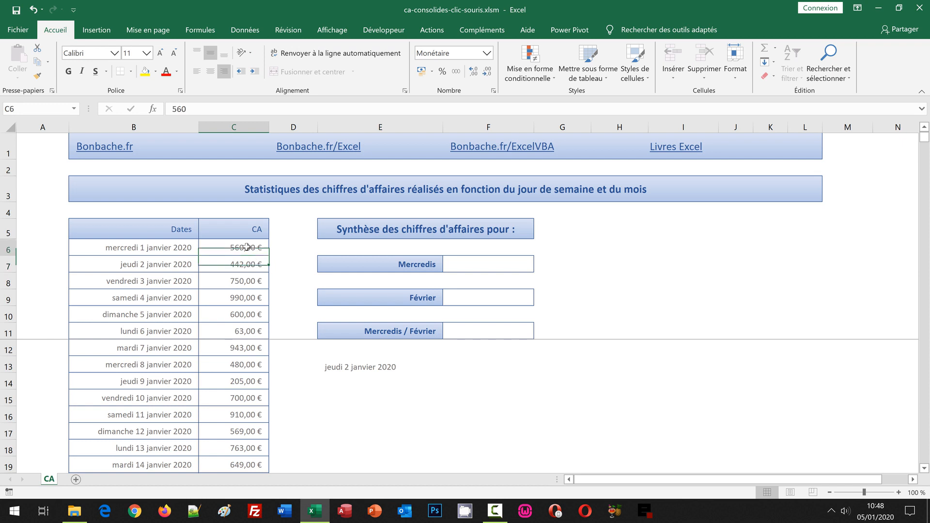
click(237, 318)
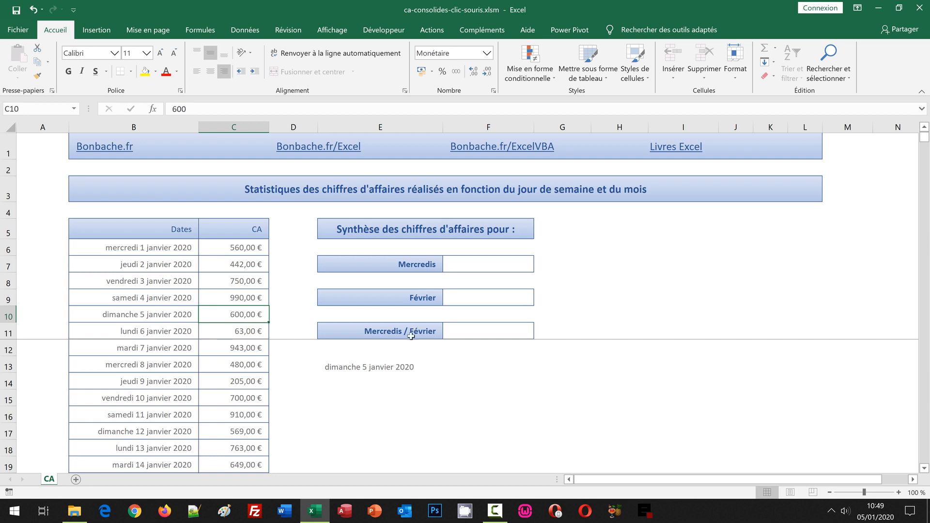
Step: Copy the expression INDIRECT(ADRESSE(CELLULE("ligne");2)) from the formula in E13, without its equals sign
click(333, 367)
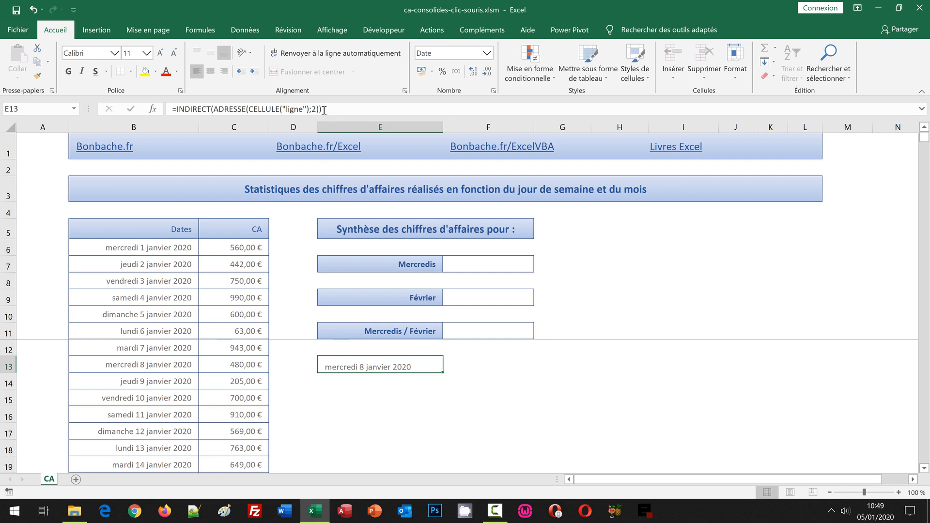
drag(324, 109, 177, 109)
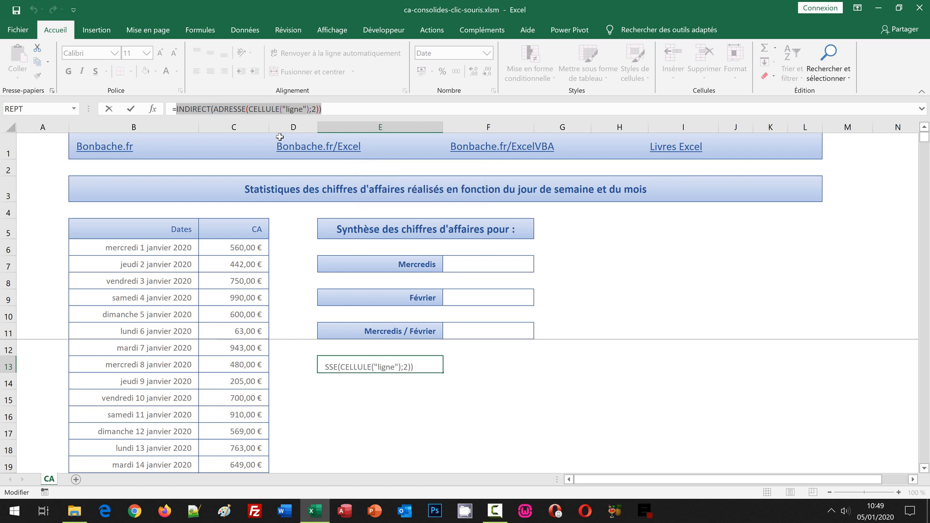
key(ctrl+c)
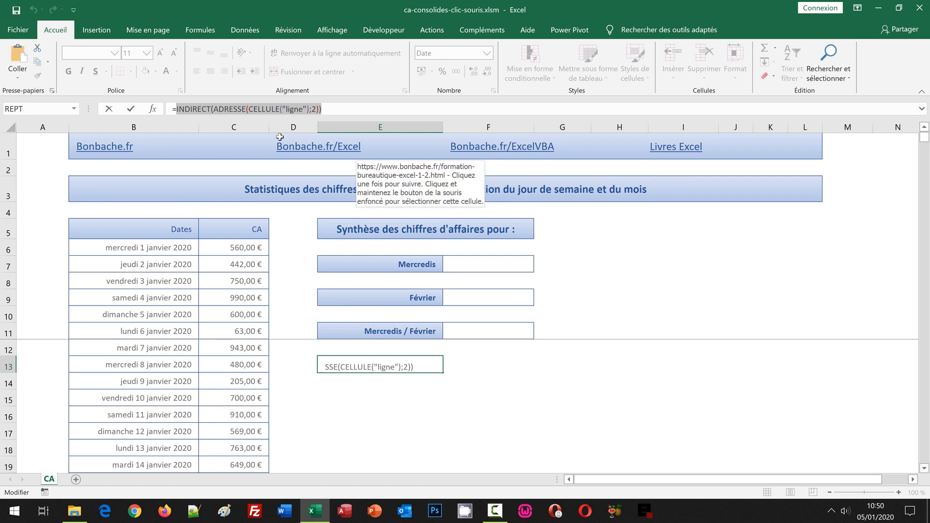
key(Escape)
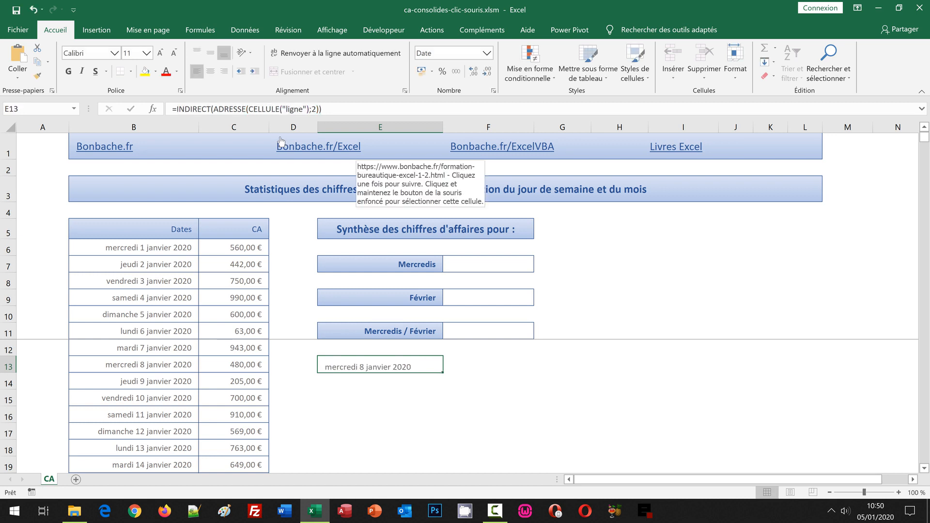
Step: Replace the weekday label in E7 with the formula =NOMPROPRE(TEXTE(INDIRECT(ADRESSE(CELLULE("ligne");2)); "jjjj")) & "s"
click(409, 267)
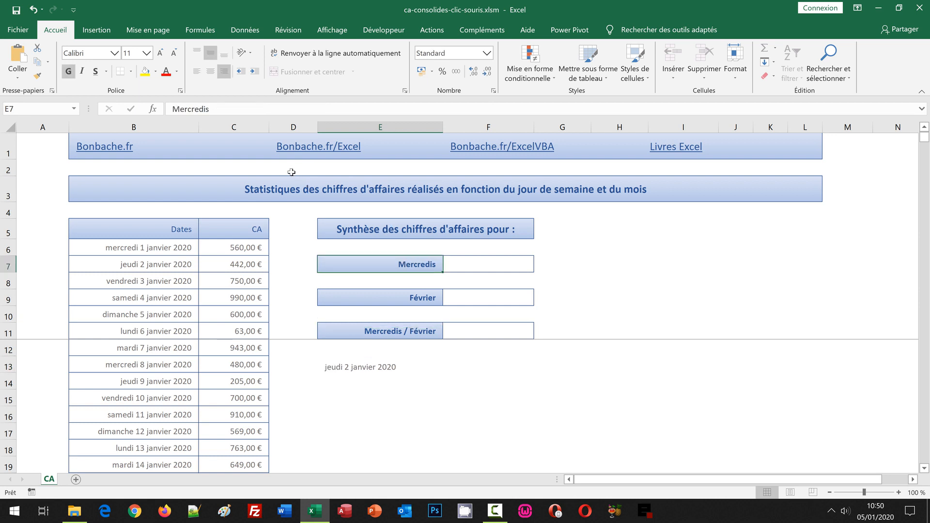
drag(216, 109, 167, 109)
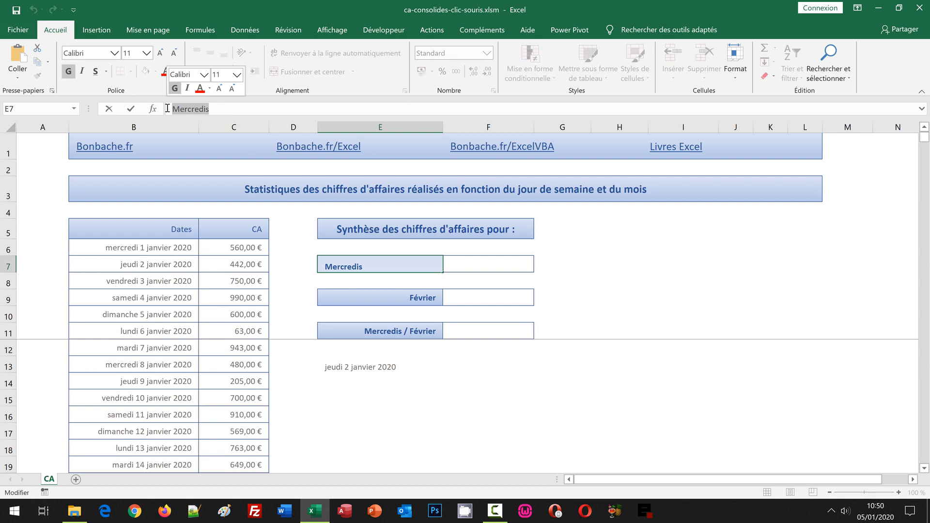
text(=)
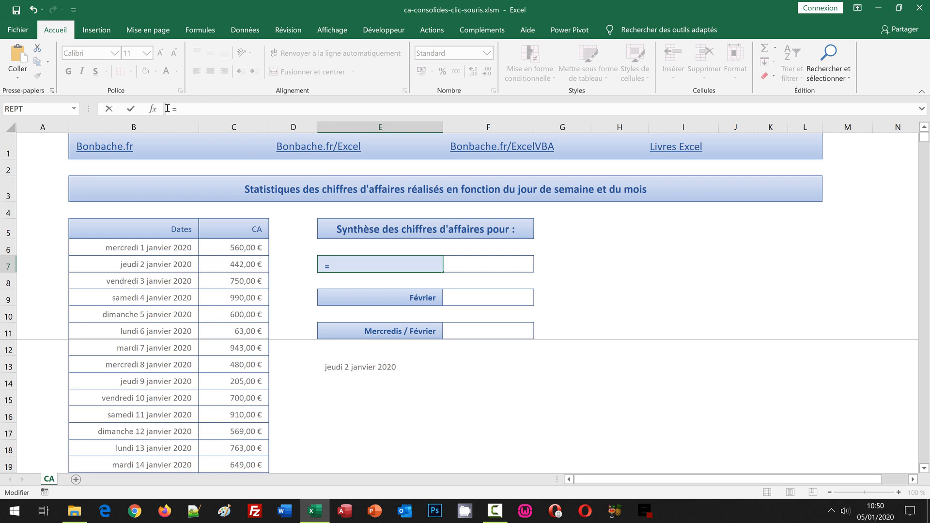
text(Nom)
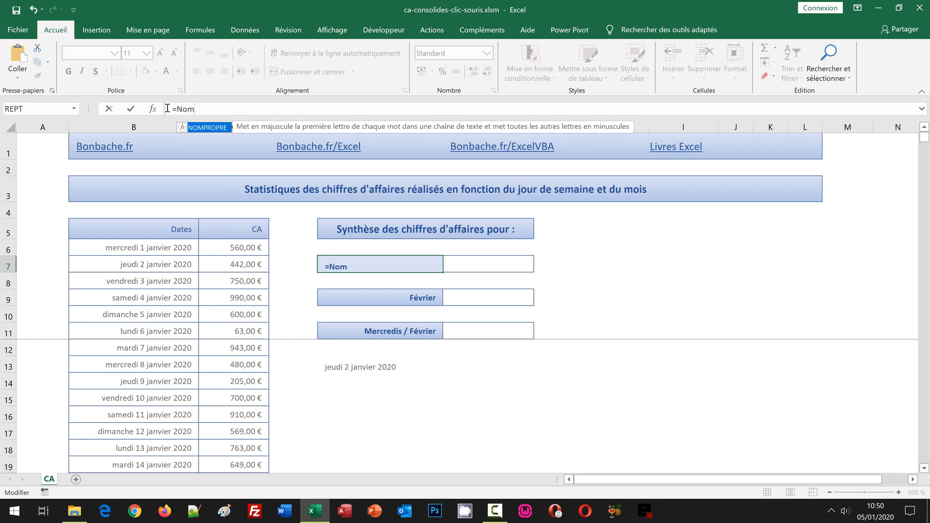
text(Propre)
text(()
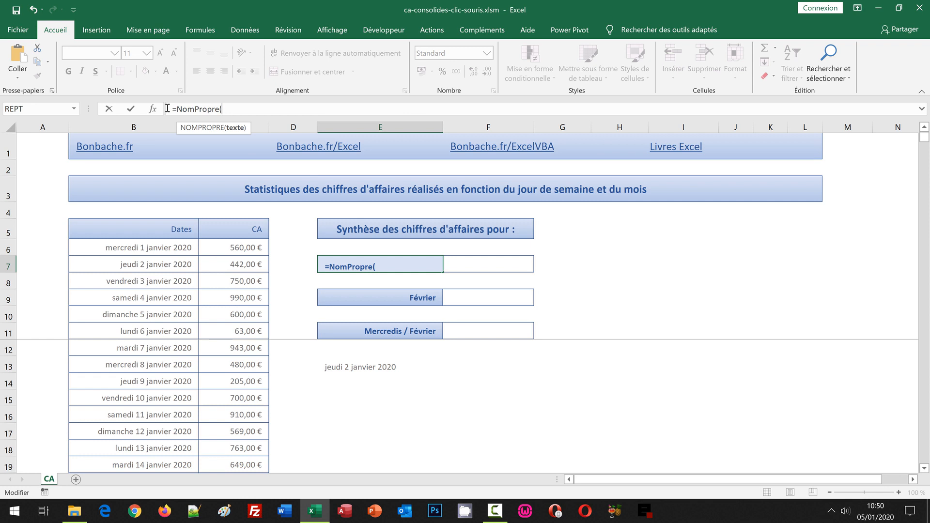
text(Texte)
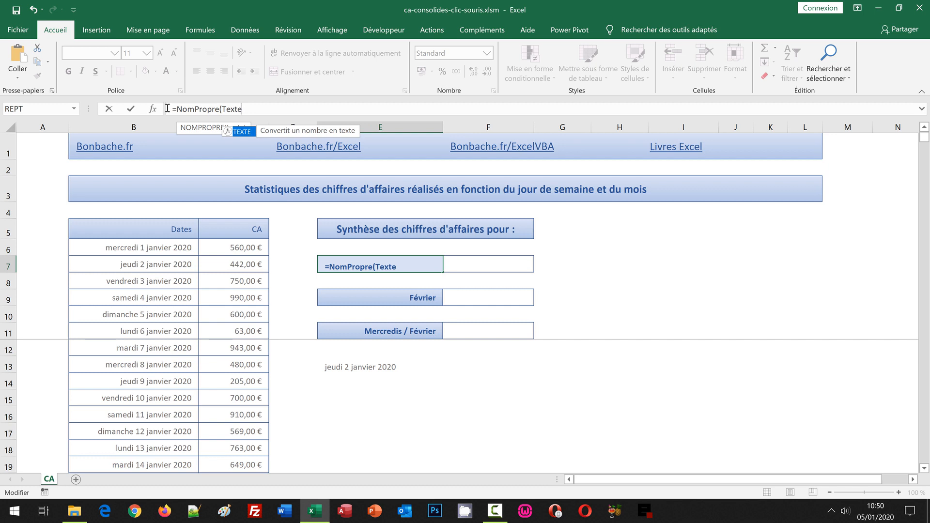
text(()
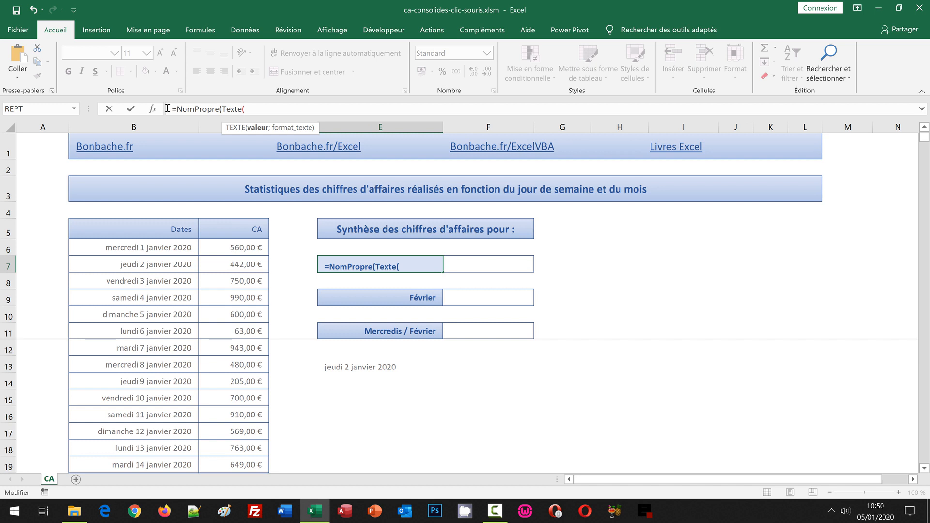
key(ctrl+v)
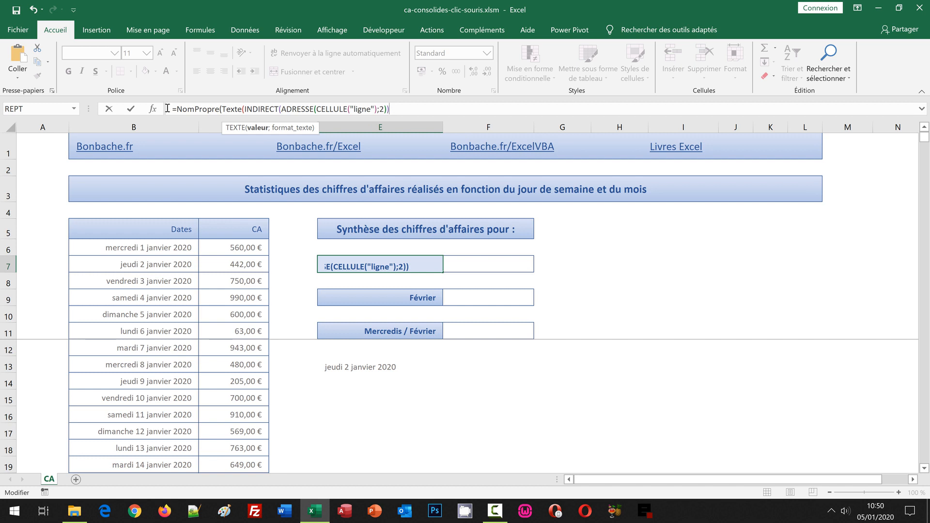
text(; "jjjj)
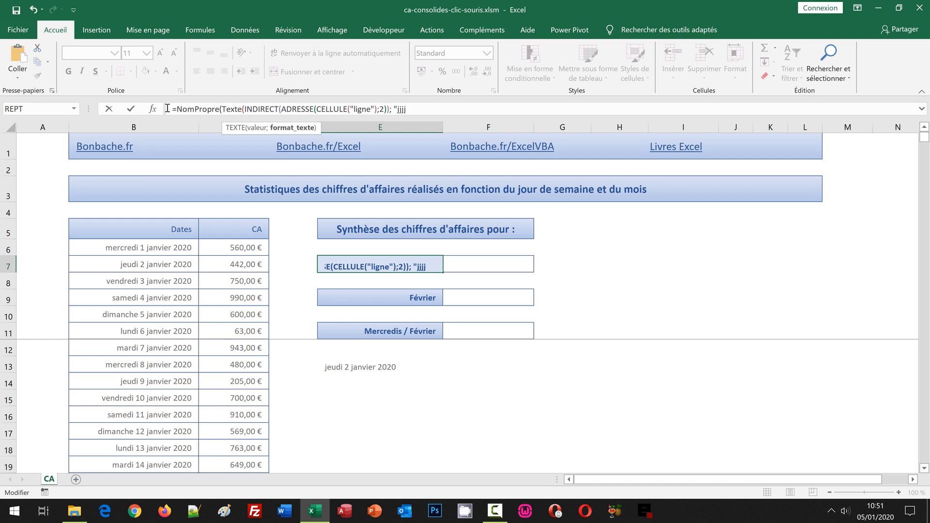
text("))
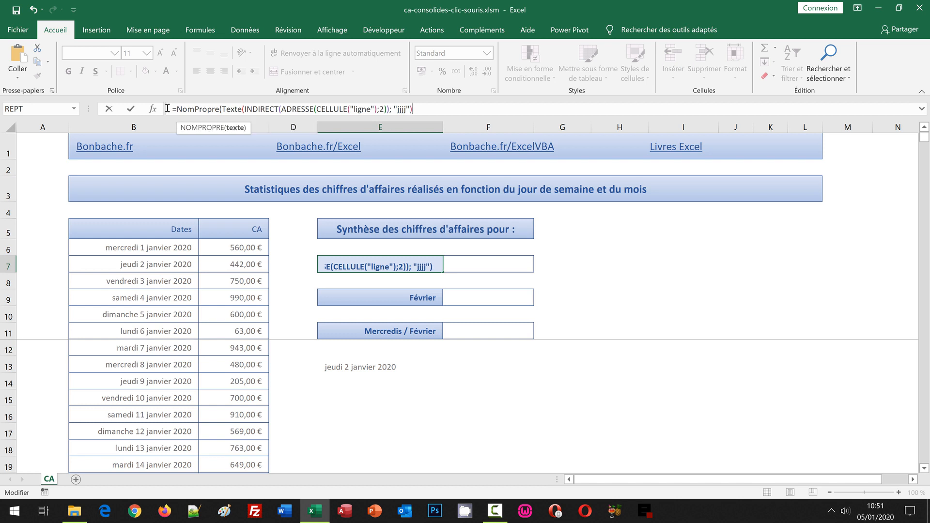
text())
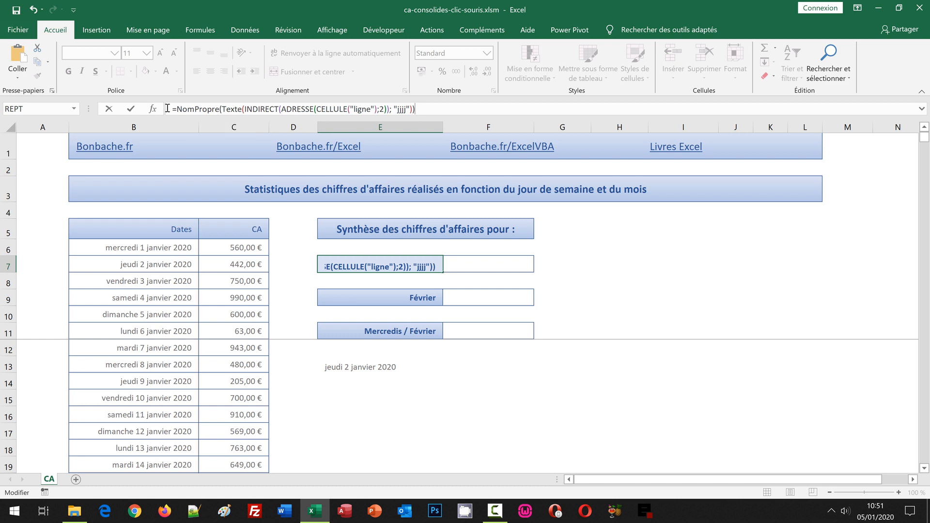
text( & )
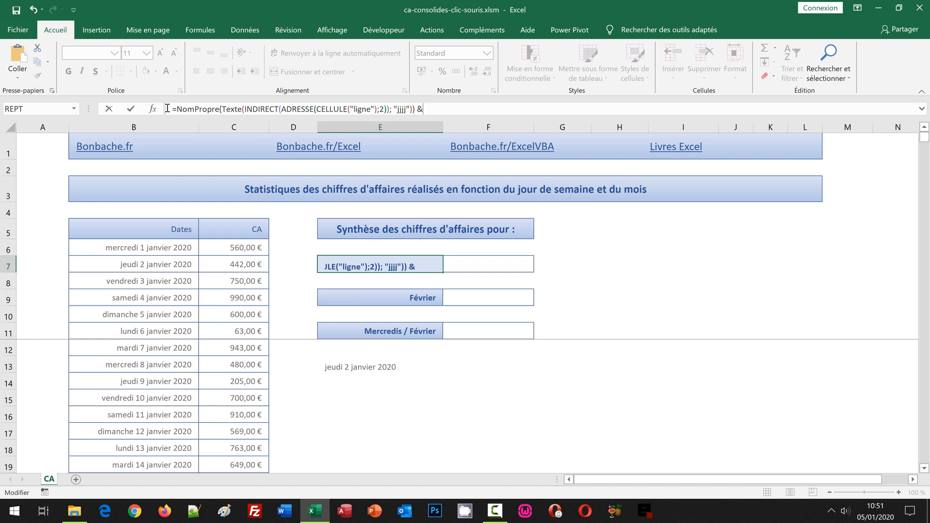
text("s")
key(ctrl+Return)
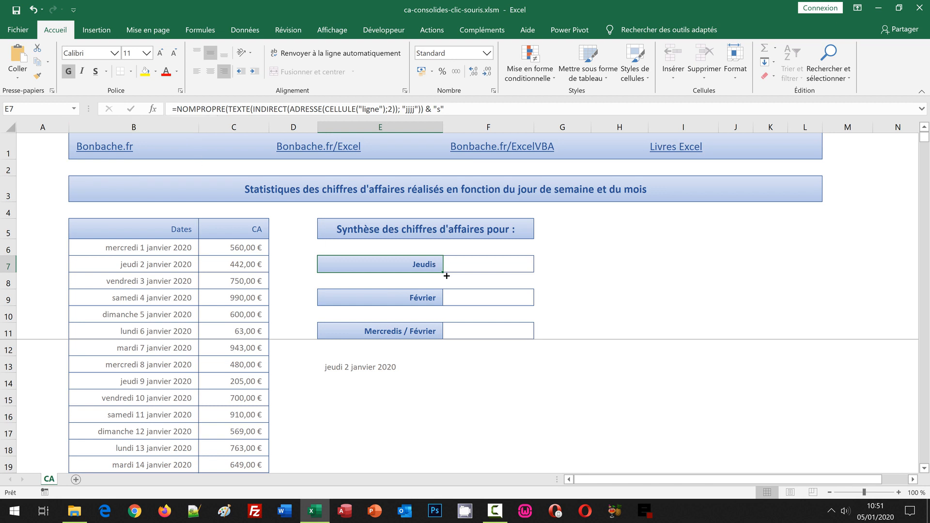
Step: Copy the NOMPROPRE(TEXTE(...)) part of the formula in E7, leaving out the equals sign and the & "s" suffix
click(422, 299)
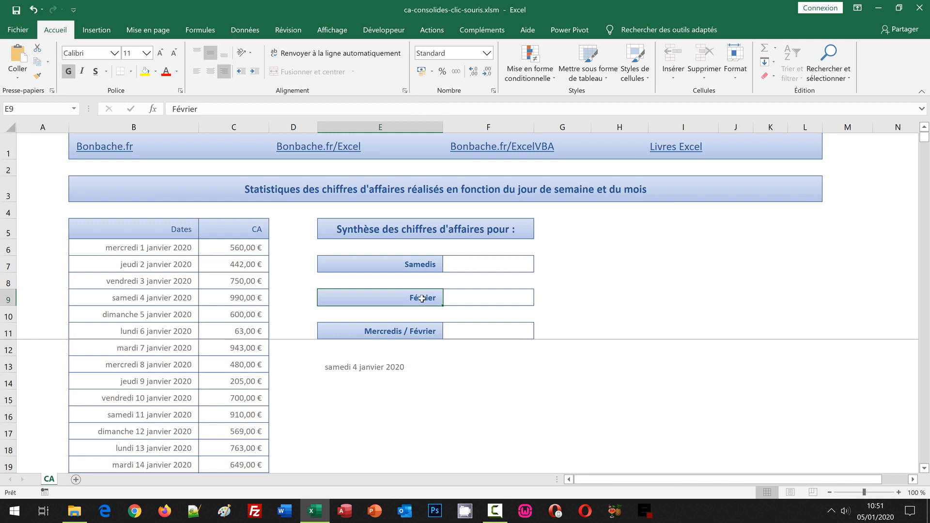
click(403, 265)
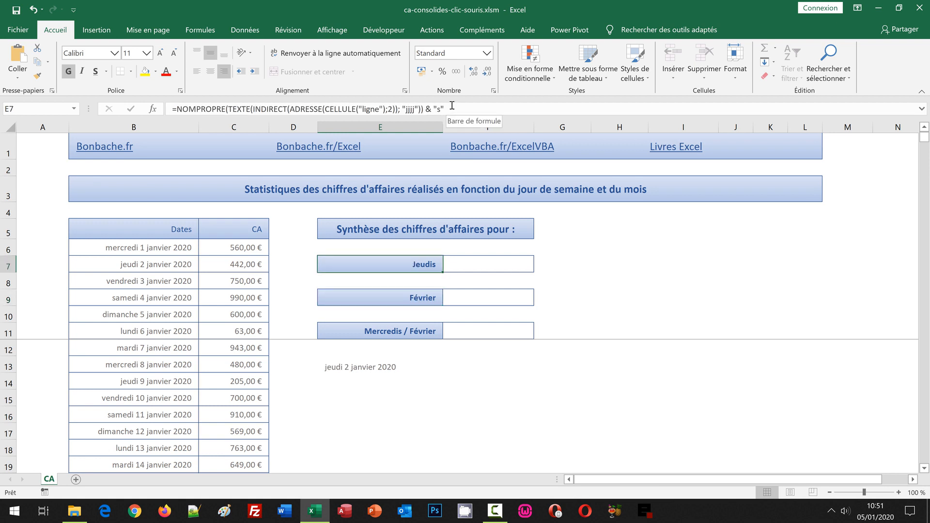
drag(420, 112, 177, 111)
key(ctrl+c)
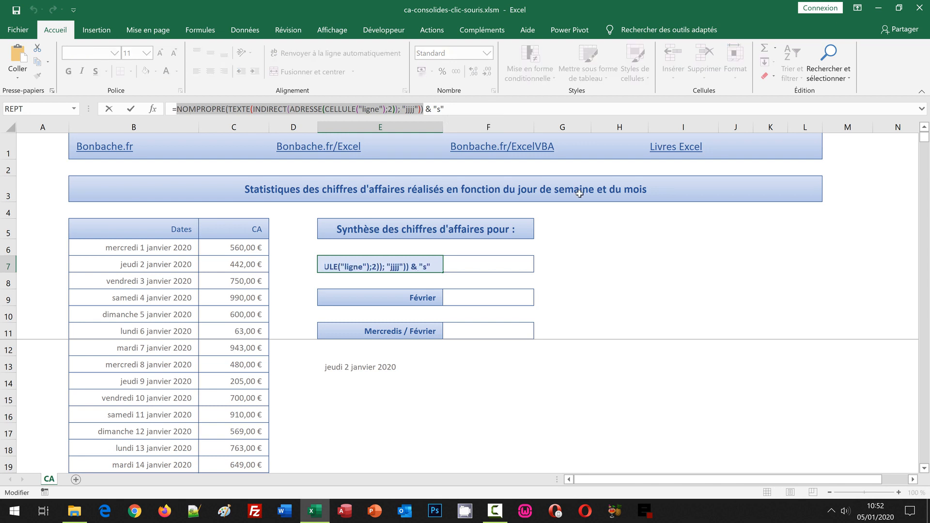
key(Escape)
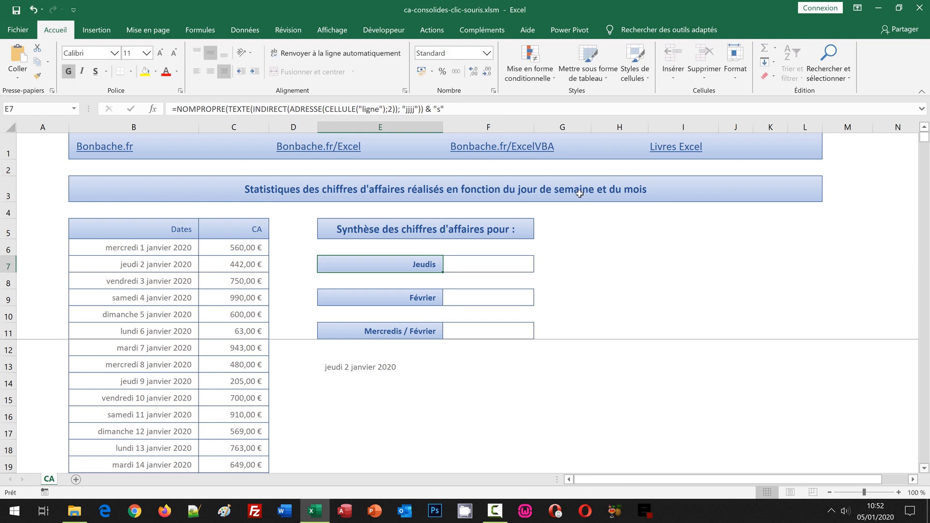
Step: Replace the month label in E9 with the copied NOMPROPRE(TEXTE(...)) expression, preceded by an equals sign
click(415, 299)
click(188, 109)
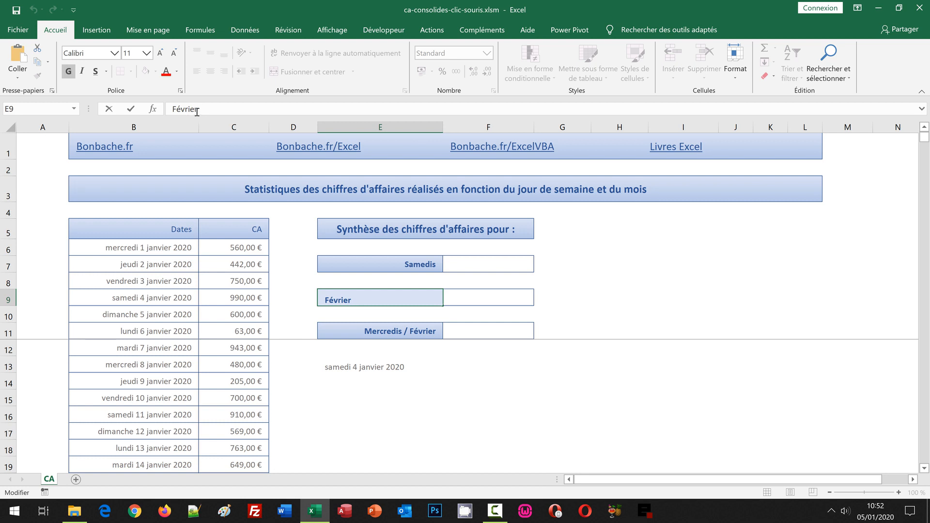
drag(212, 108, 158, 105)
key(ctrl+v)
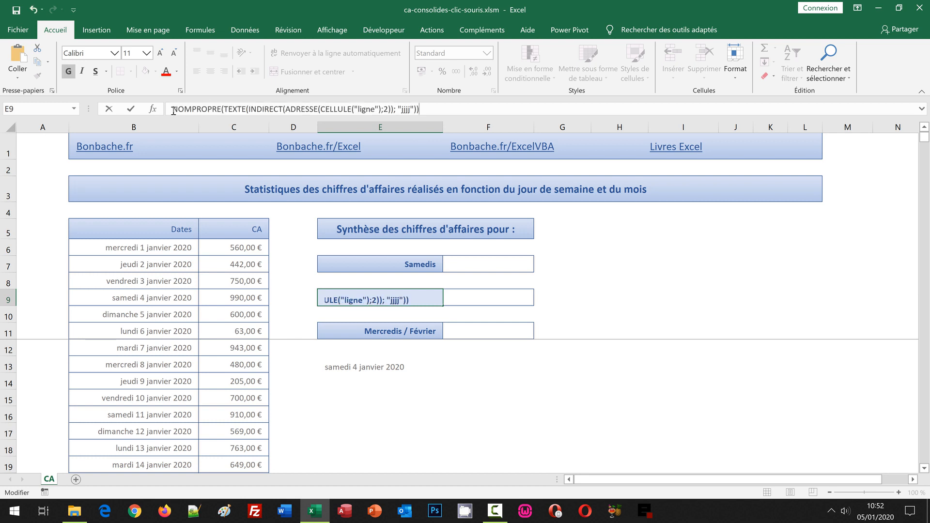
click(172, 109)
text(=)
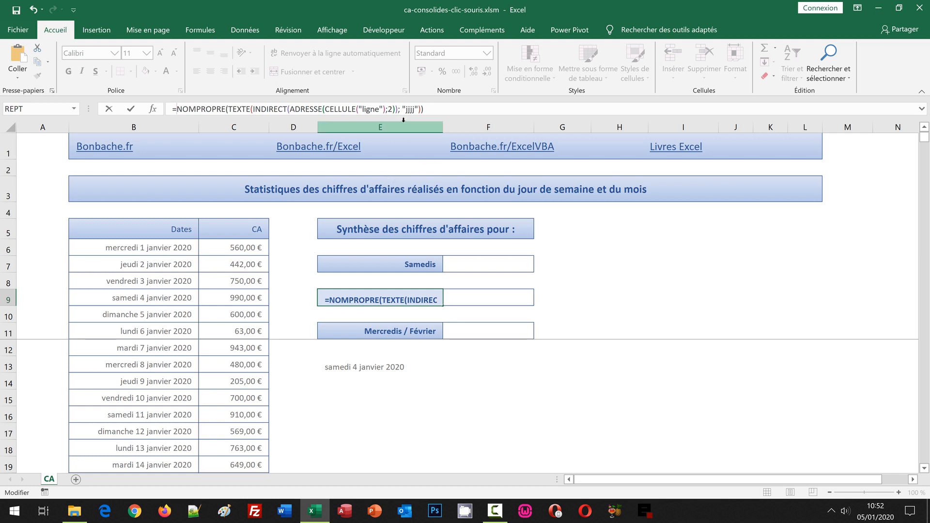
Step: Set the TEXTE format code in the E9 formula to "mmmm" and validate the formula
double_click(410, 109)
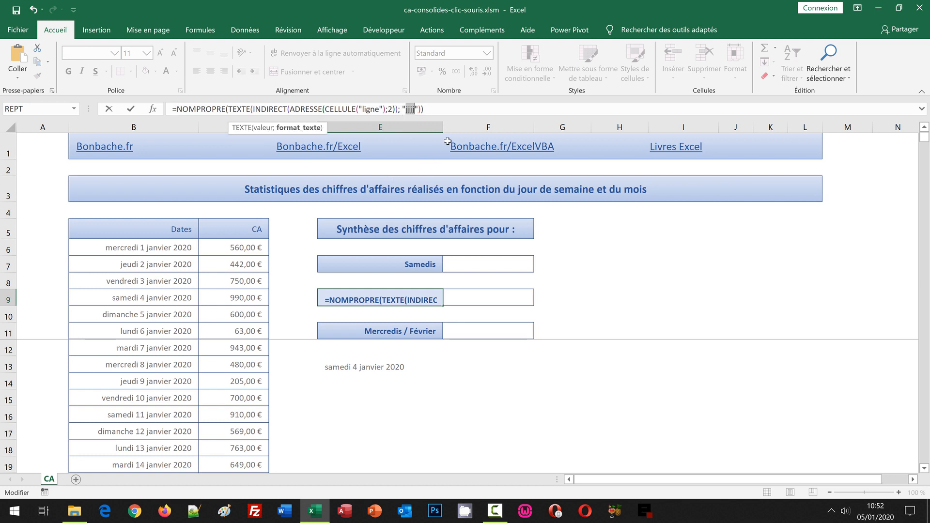
key(BackSpace)
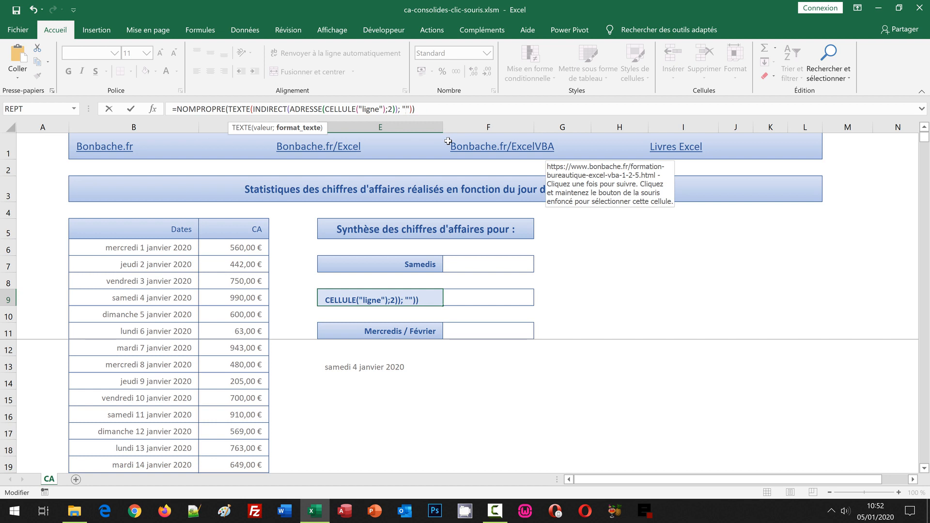
text(mmmm)
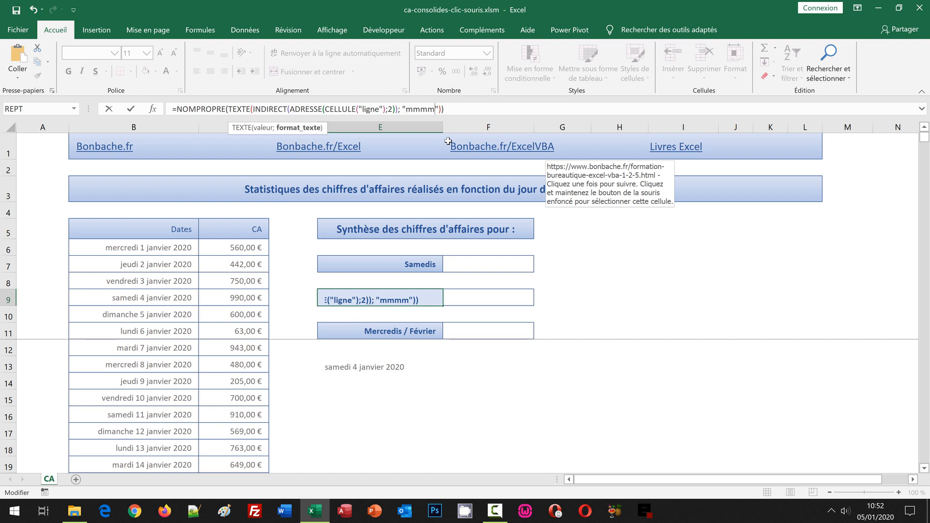
key(Return)
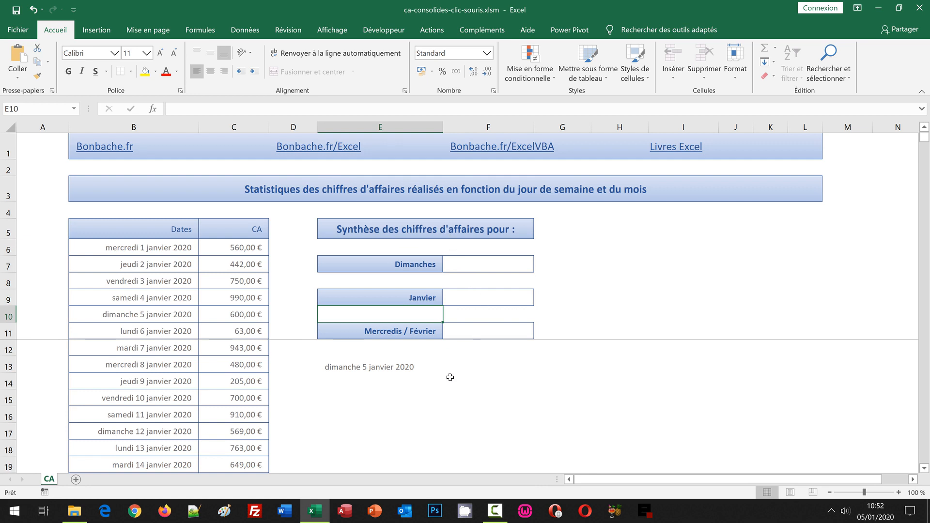
Step: Replace the combined label in E11 with the formula =E7 & " / " & E9, keeping the cell selected
click(396, 335)
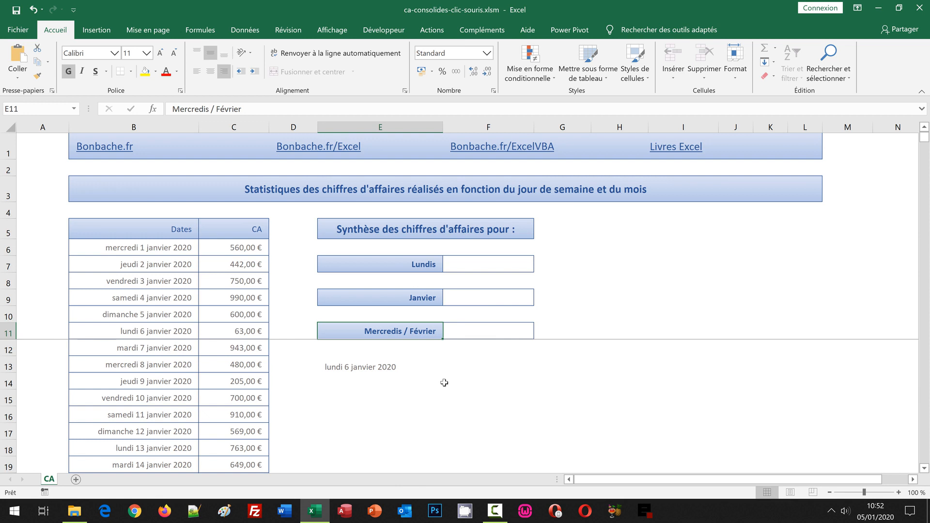
text(=)
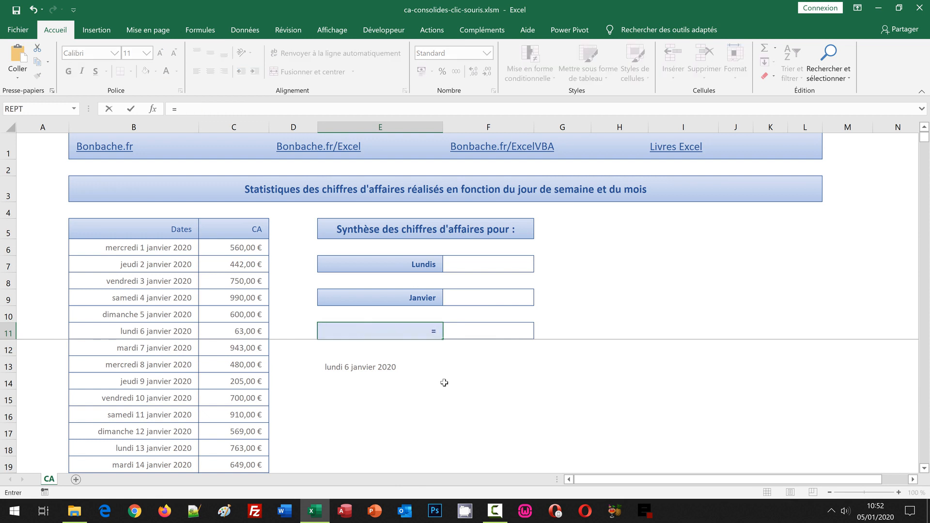
click(419, 266)
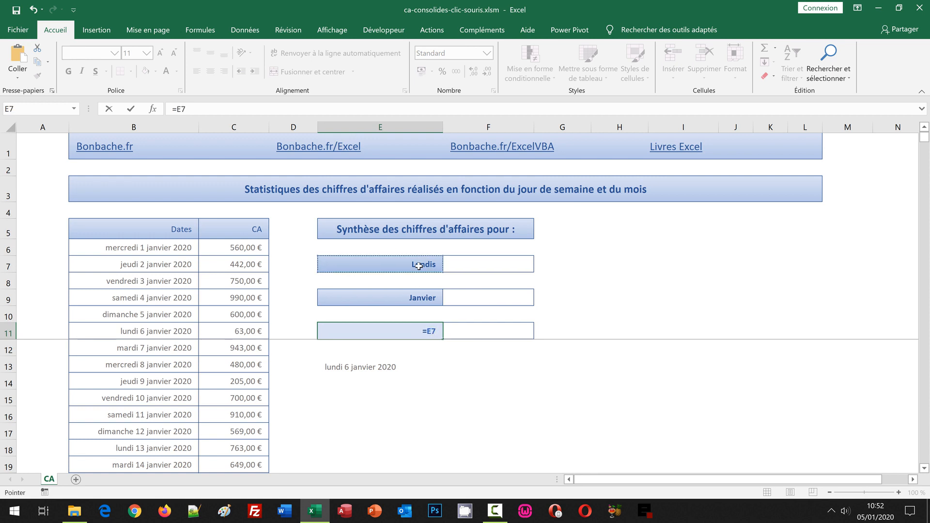
text(&)
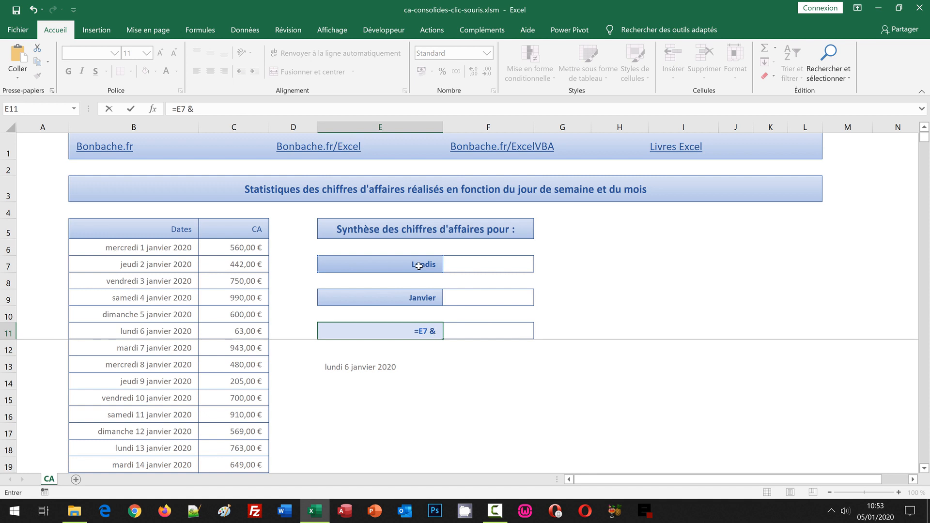
text( " / ")
key(BackSpace)
key(BackSpace)
text(" &)
click(426, 298)
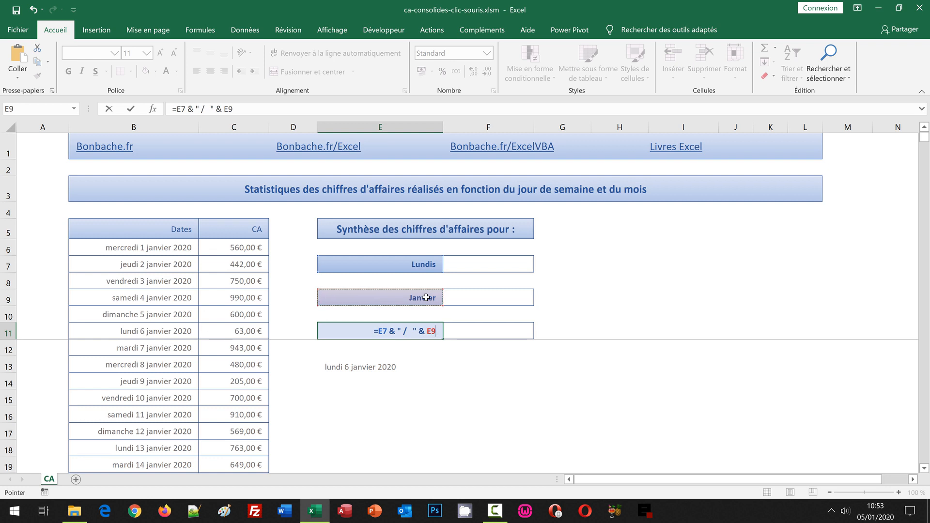
key(ctrl+Return)
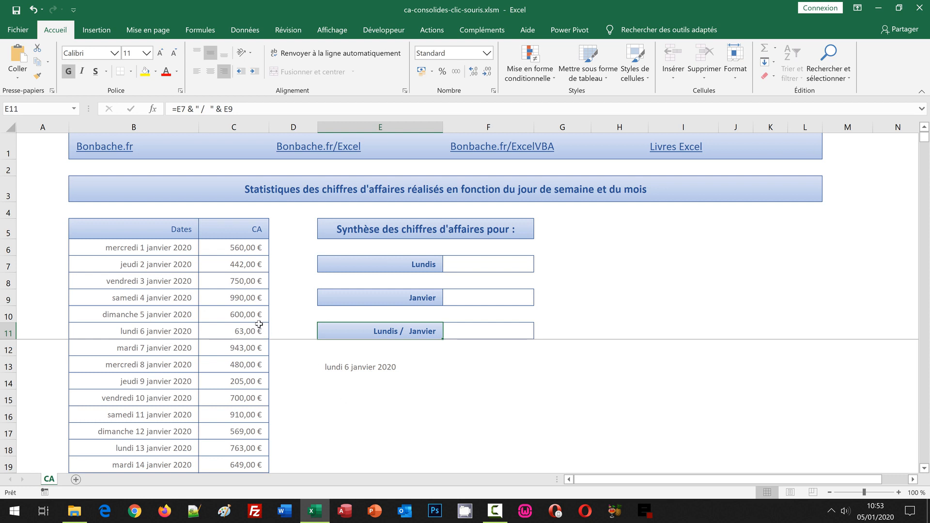
Step: Select revenue cells C8, C9, C17 and C19 in turn to test the weekday, month and combined labels
click(231, 282)
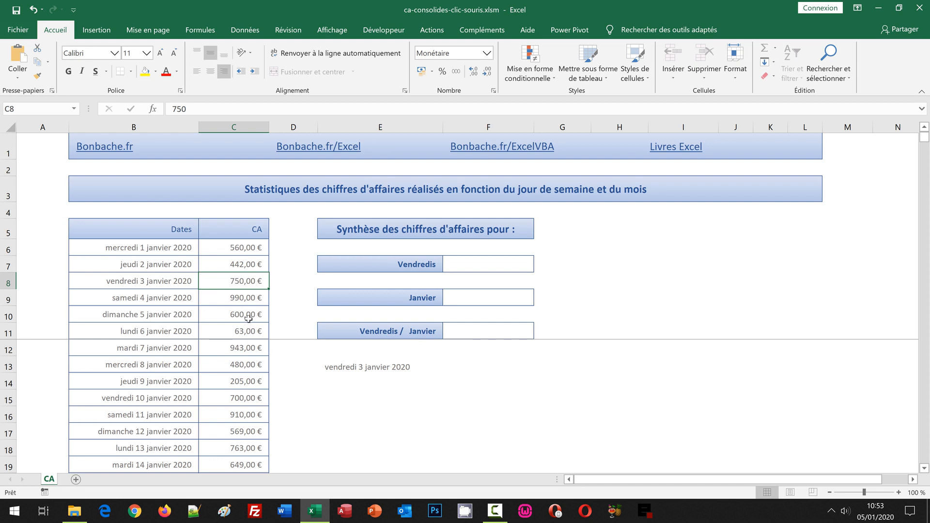
click(229, 299)
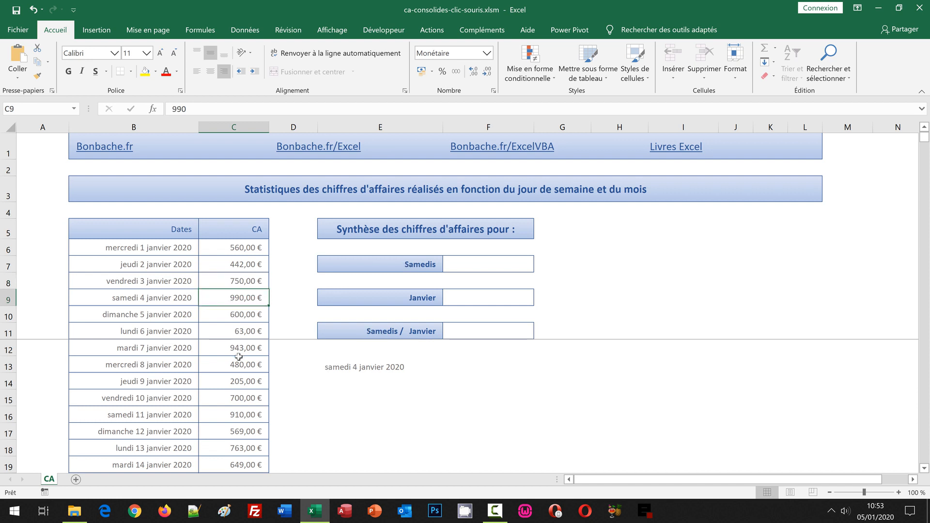
click(236, 430)
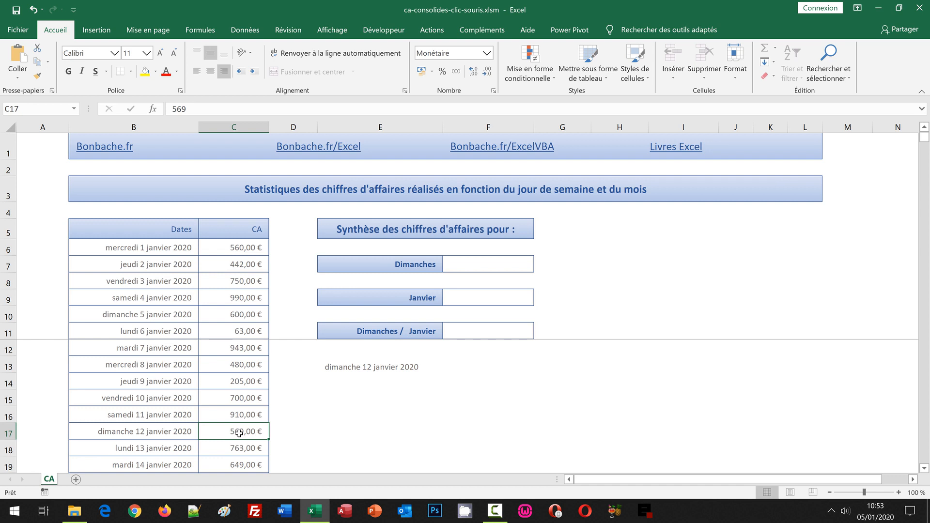
click(233, 460)
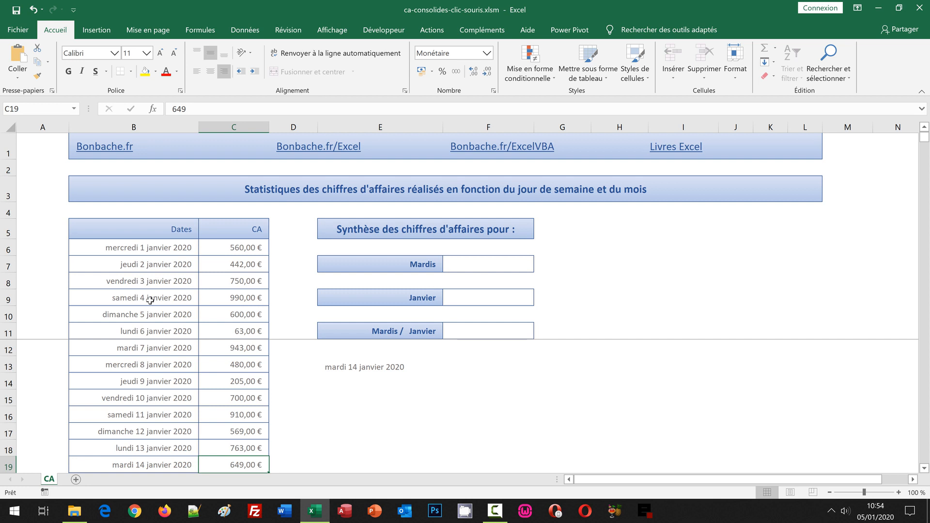
Step: Copy INDIRECT(ADRESSE(CELLULE("ligne");2)) from the formula in E13, without its equals sign, and leave the formula as it is
click(344, 367)
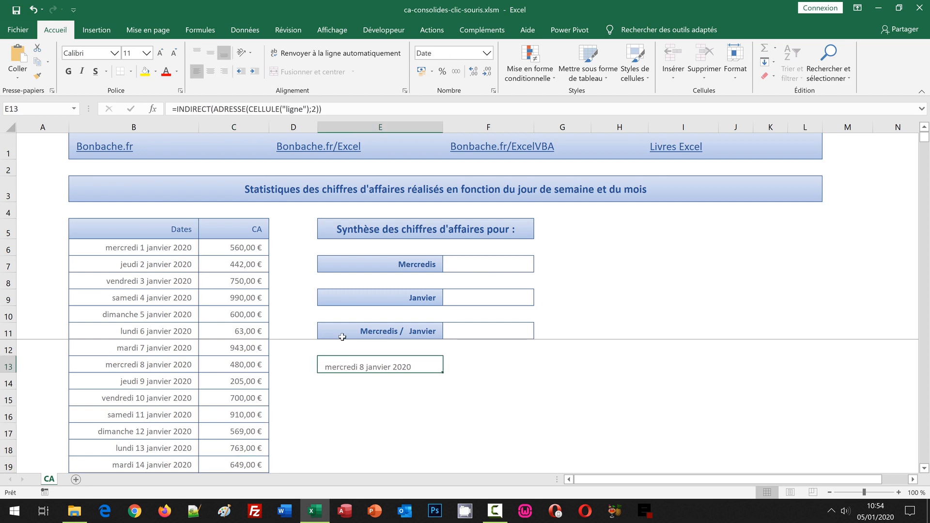
drag(176, 108, 332, 109)
key(ctrl+c)
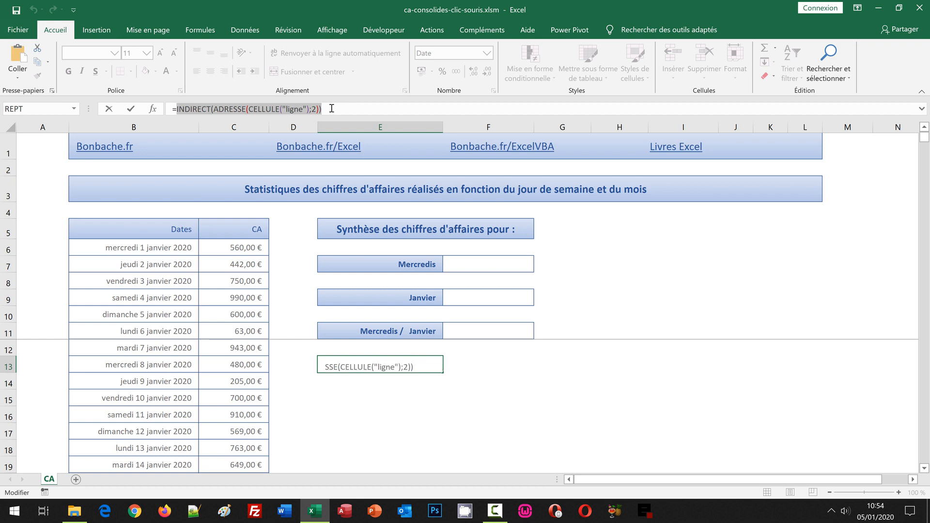
key(Return)
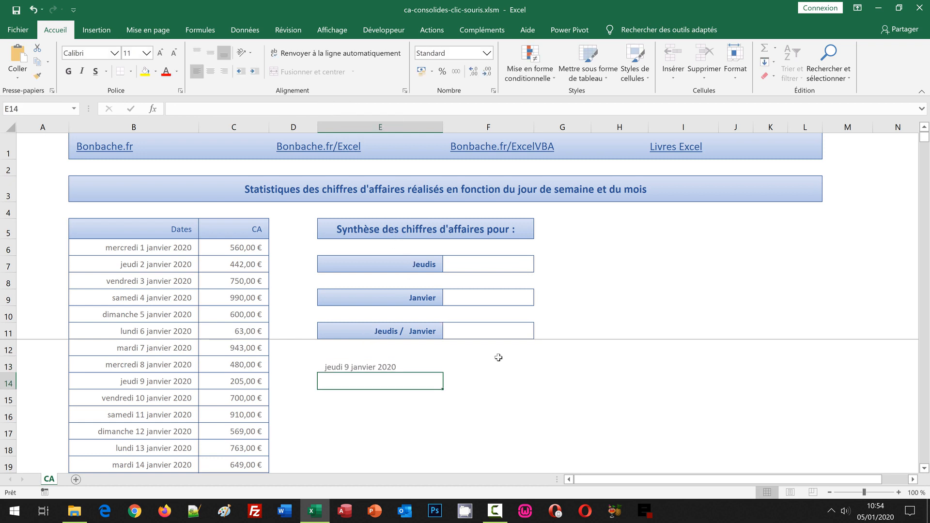
Step: Start the weekday total formula in F7 with =SommeProd((JourSem(Dates), using the Dates named range
click(475, 263)
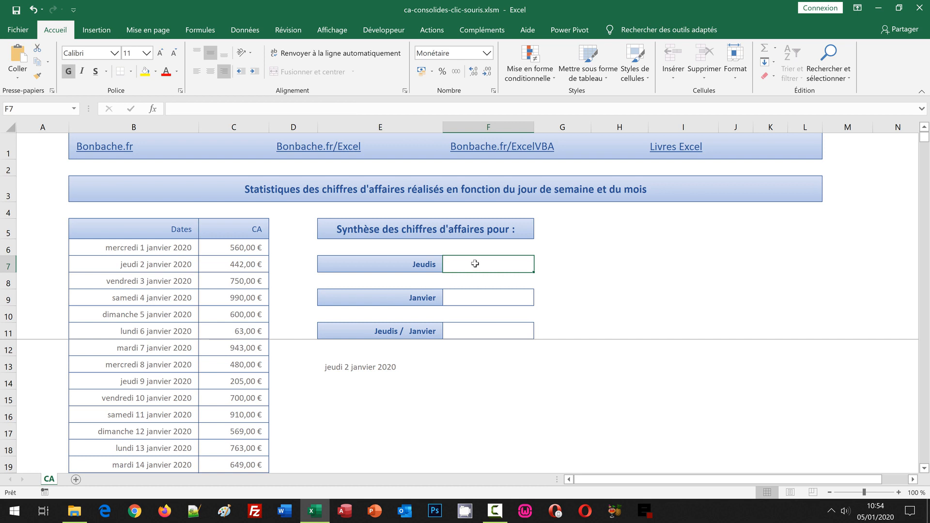
text(=)
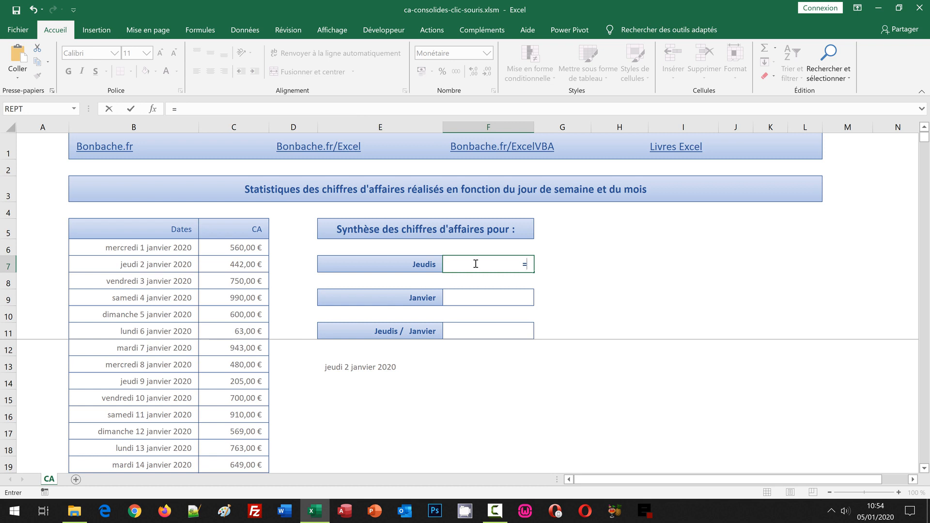
text(SommeProd)
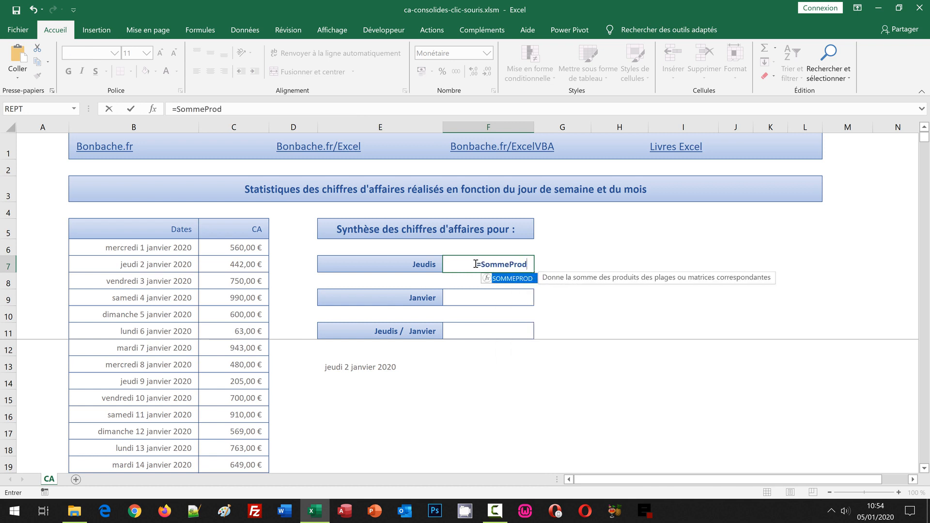
text(()
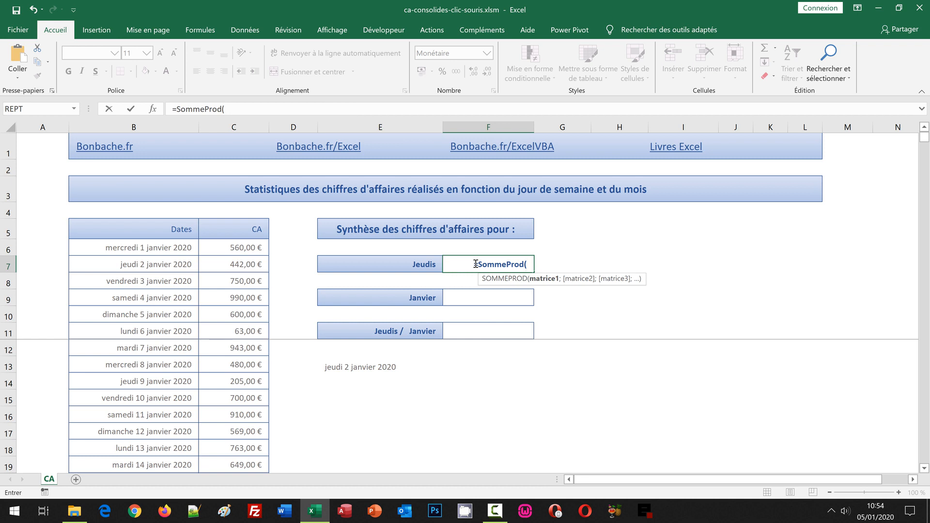
text(()
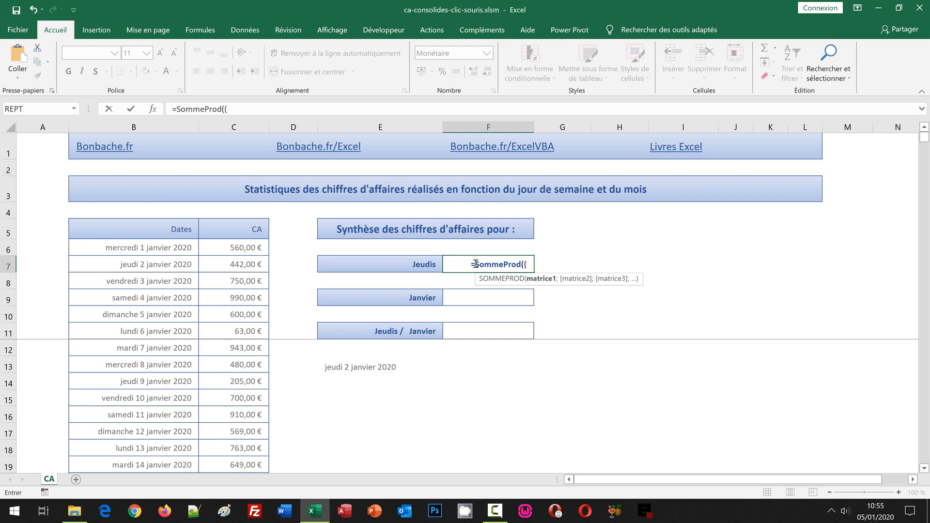
text(Jour)
text(Sem()
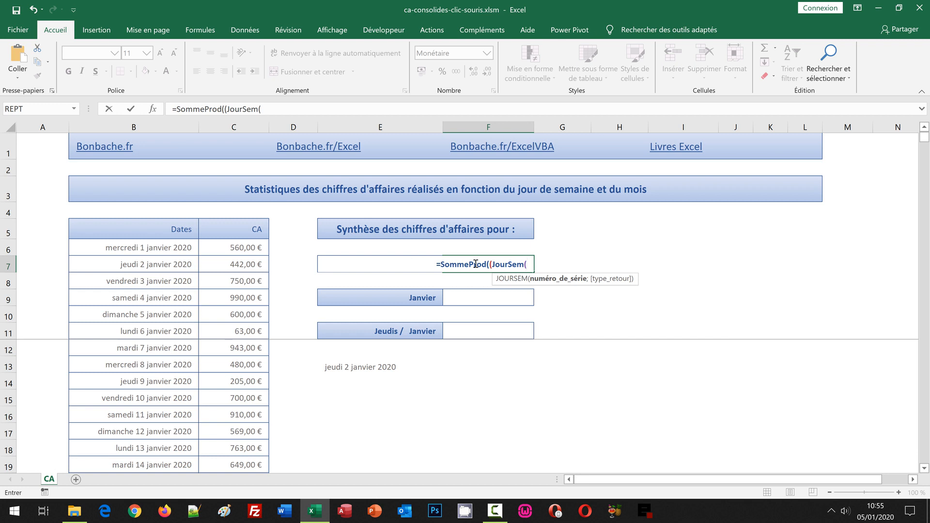
text(Dates)
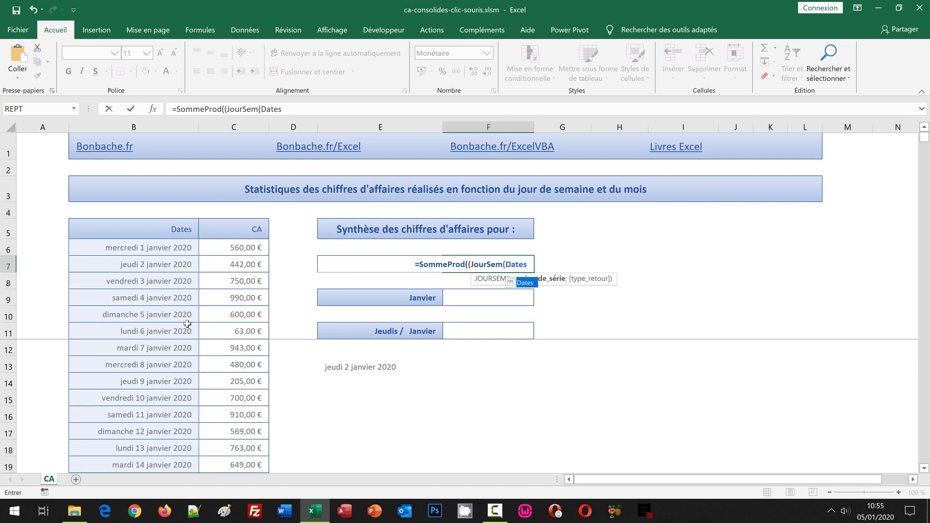
text())
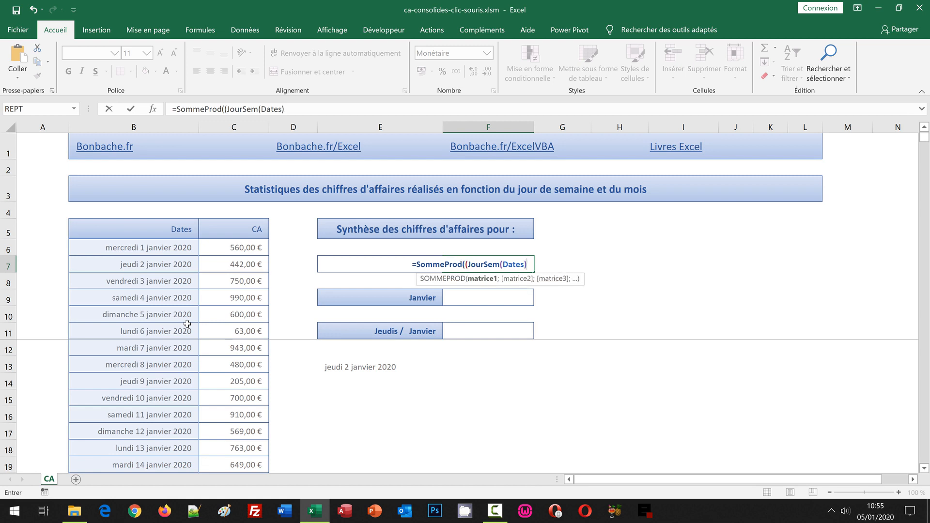
Step: Extend the weekday criterion in the F7 formula with =Joursem(INDIRECT(ADRESSE(CELLULE("ligne");2)))), reusing the copied INDIRECT expression
text(=)
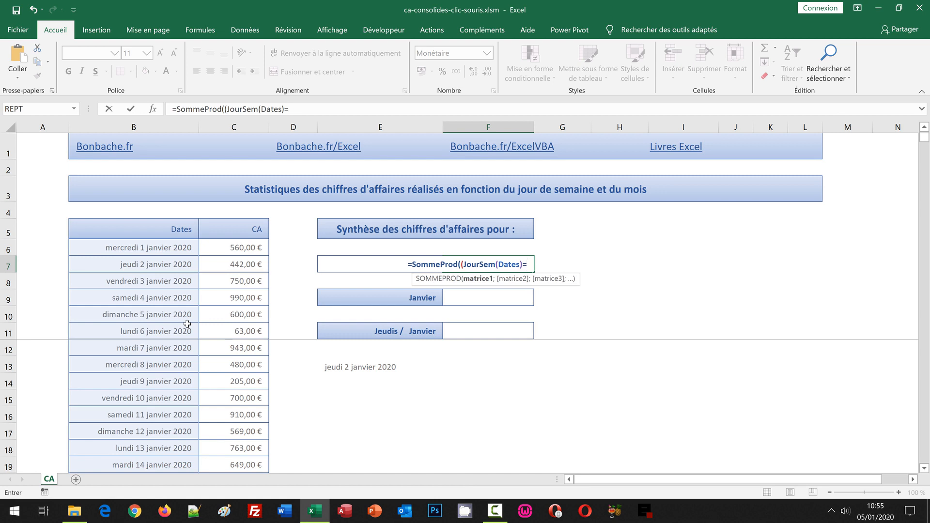
text(Joursem()
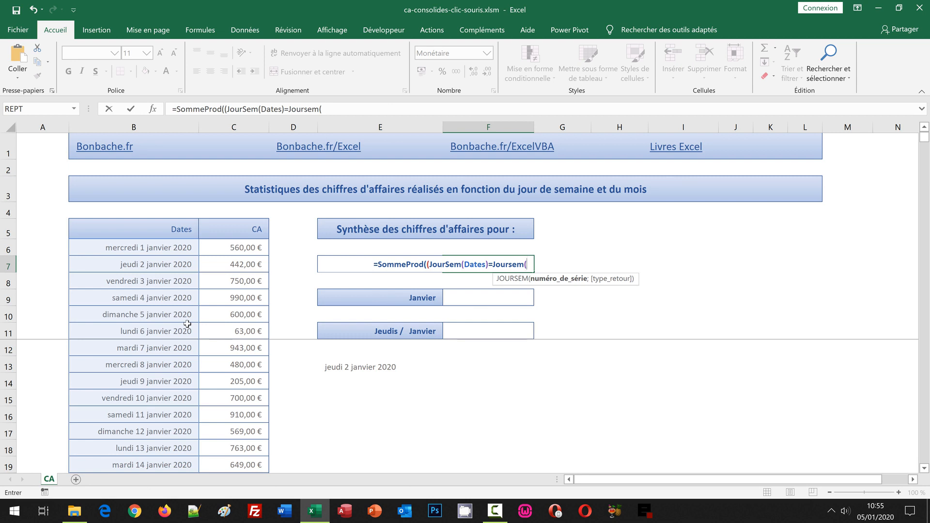
key(ctrl+v)
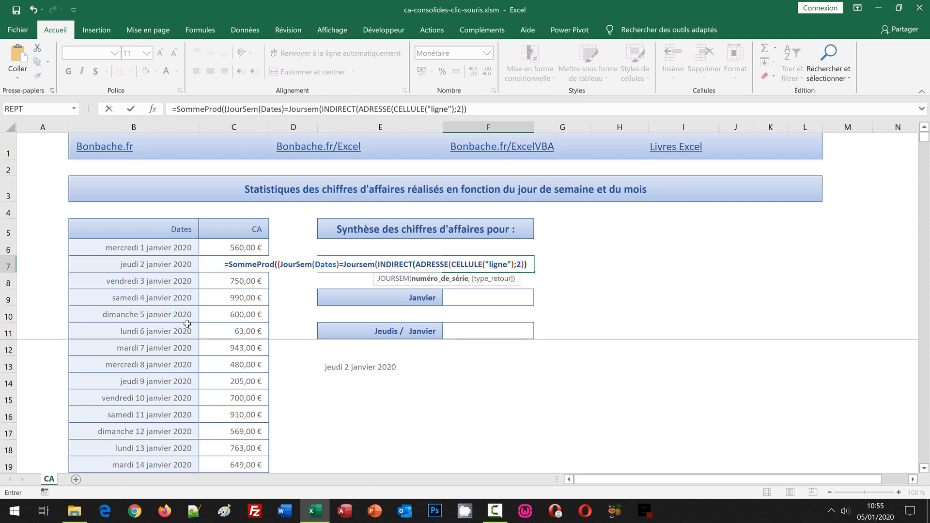
text())
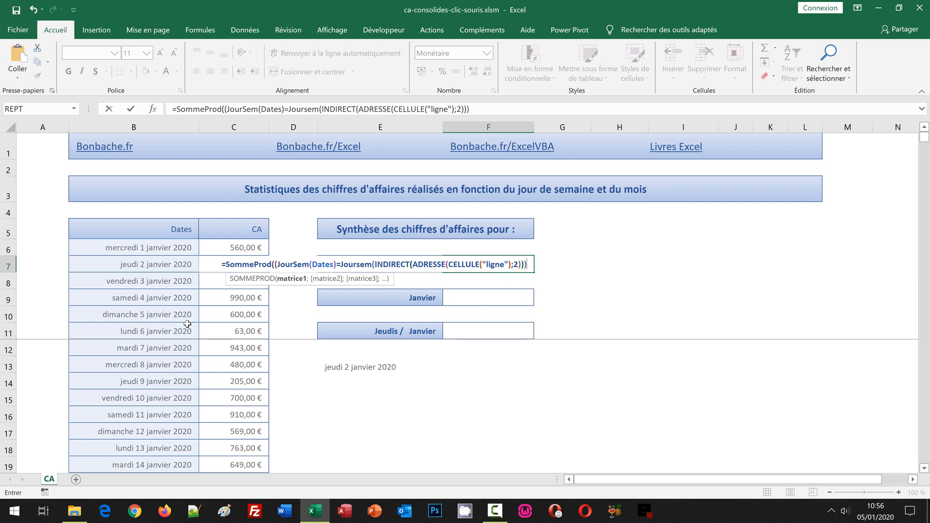
text())
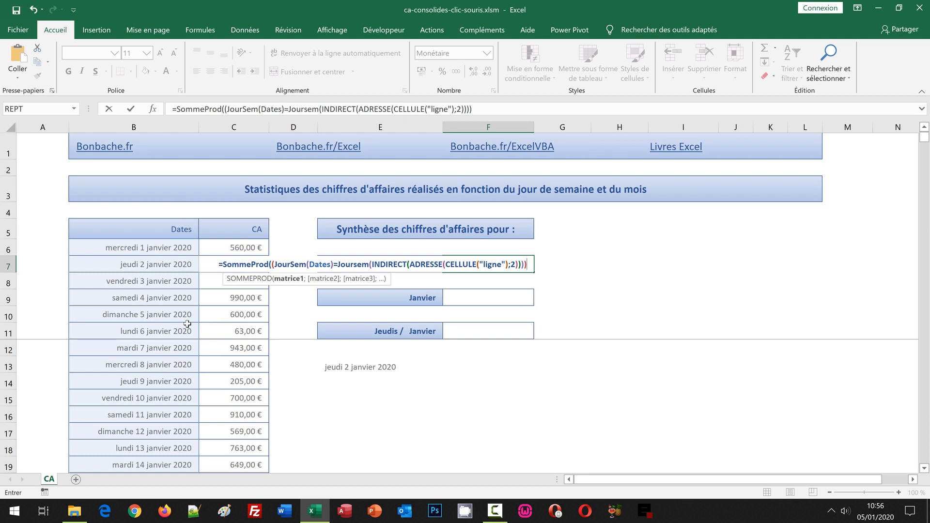
Step: Complete the F7 formula by multiplying the criterion by the CA range, and test it on revenue cells C10 and C14
text(*)
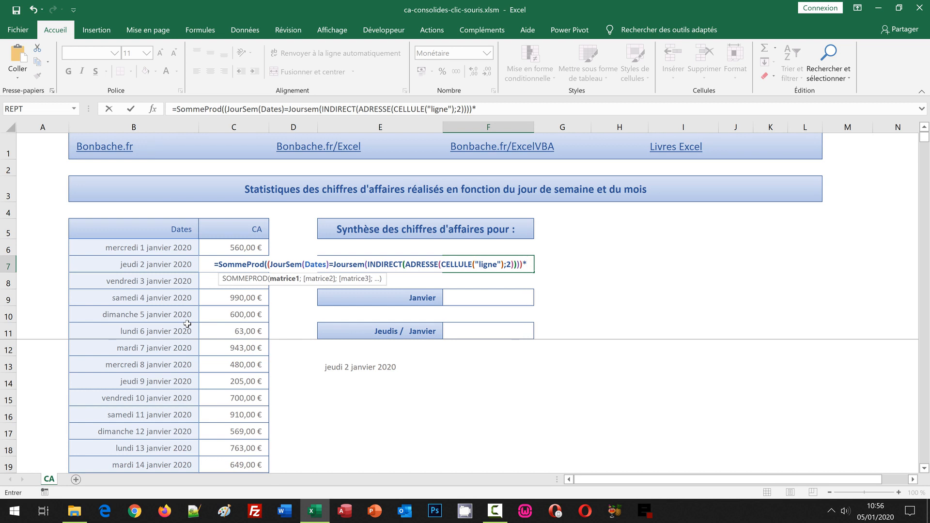
text(CA)
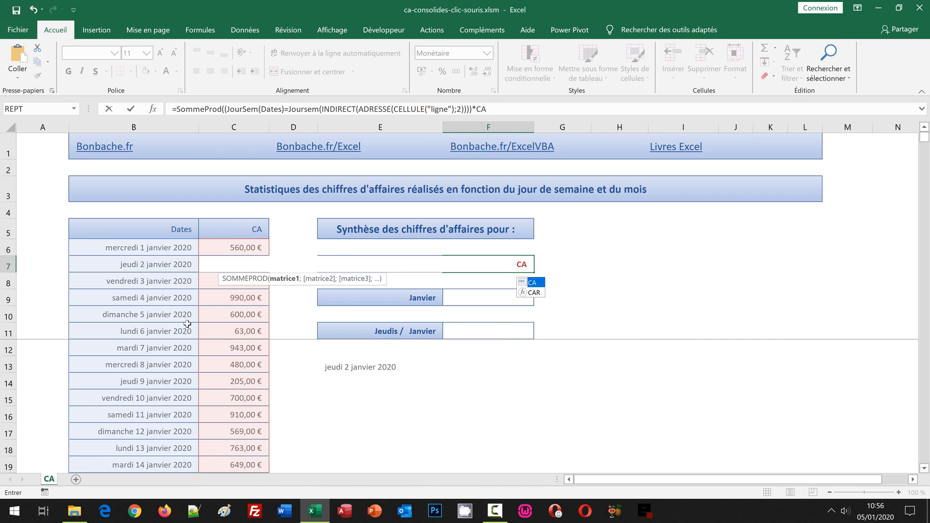
text())
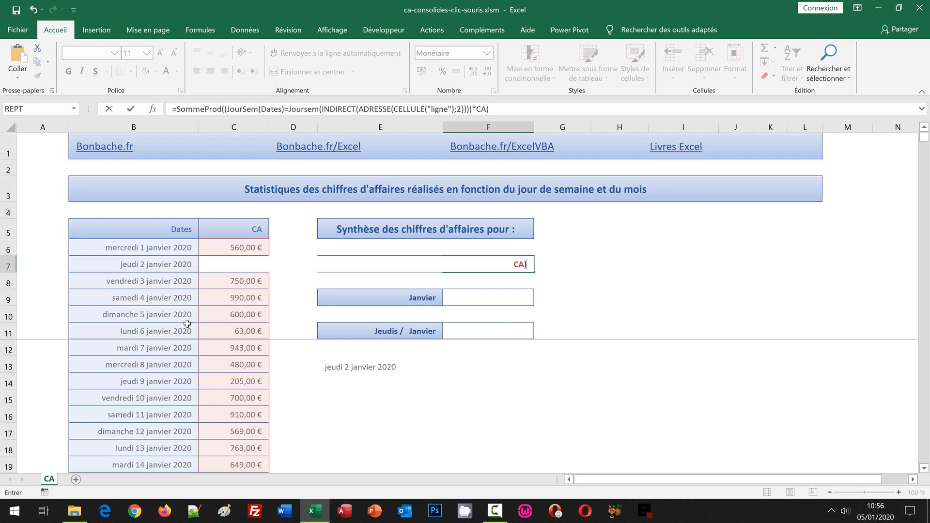
key(Return)
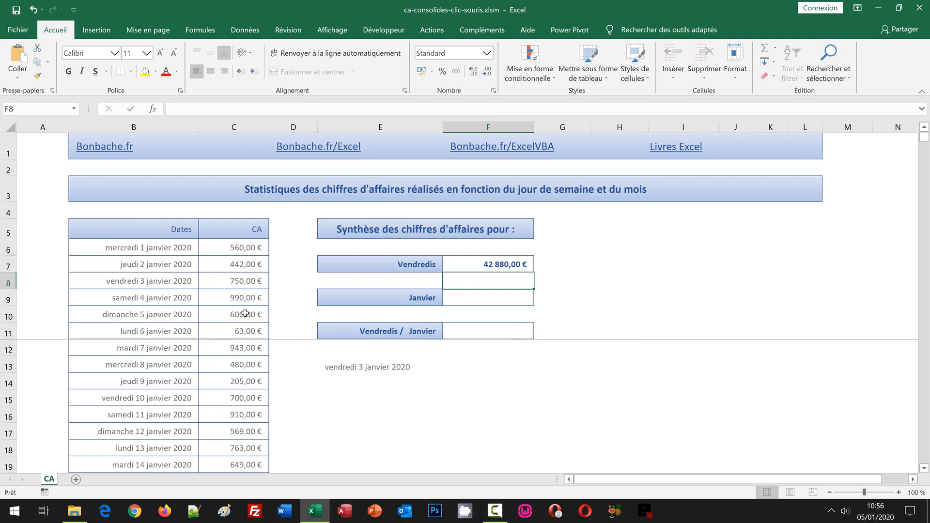
click(220, 315)
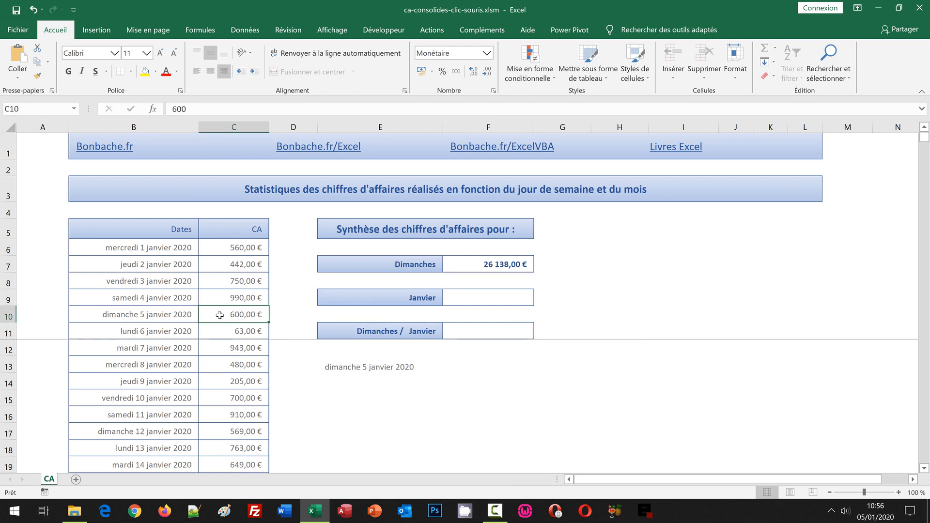
click(232, 381)
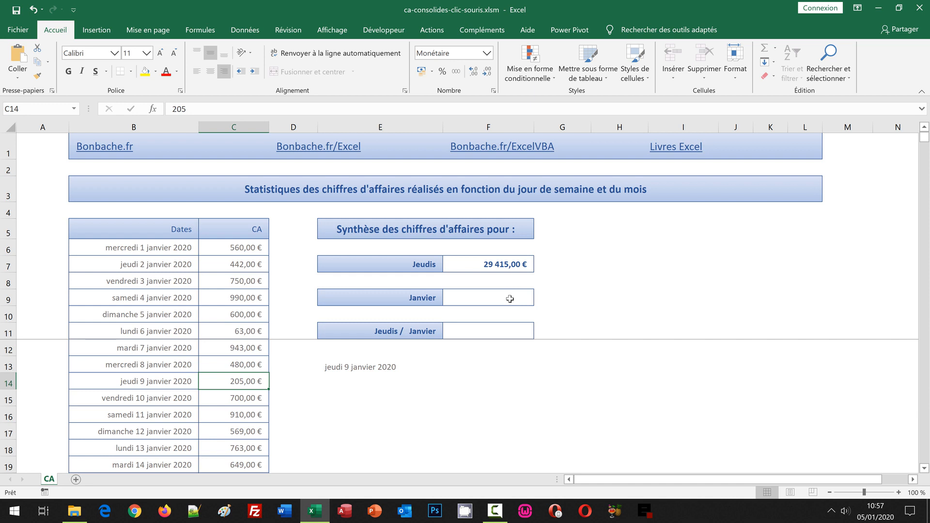
Step: Copy the complete SOMMEPROD formula text from F7 and leave the formula as it is
click(479, 263)
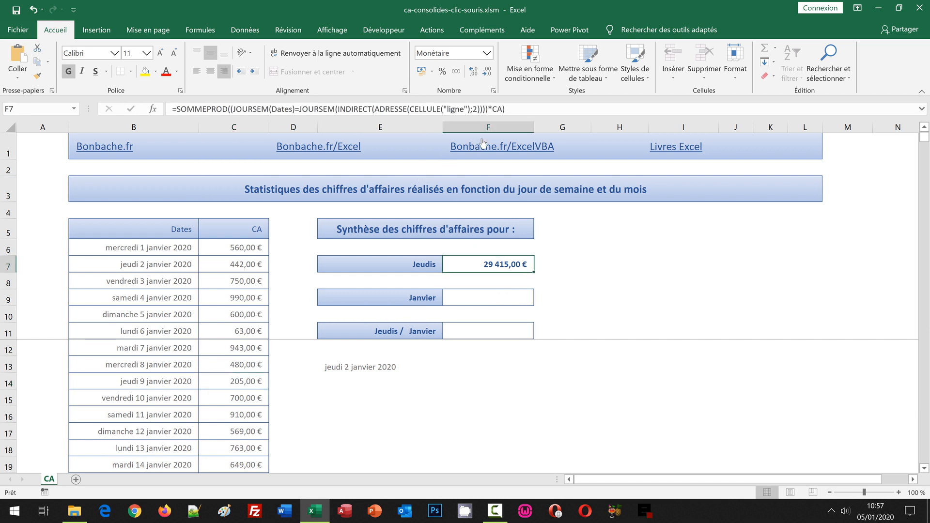
drag(522, 109, 165, 105)
key(ctrl+c)
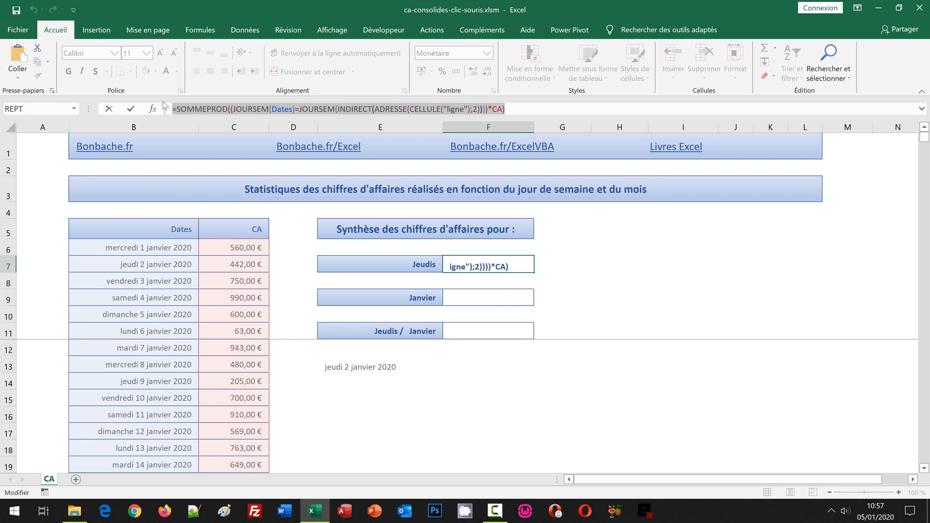
key(Return)
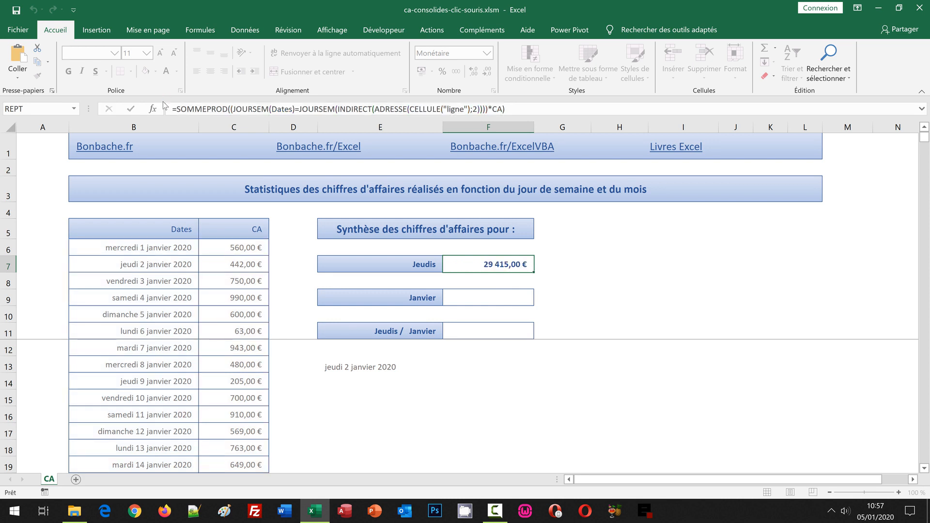
Step: Paste the copied formula into F9 and replace both JOURSEM functions with Mois to total the revenue by month
click(469, 299)
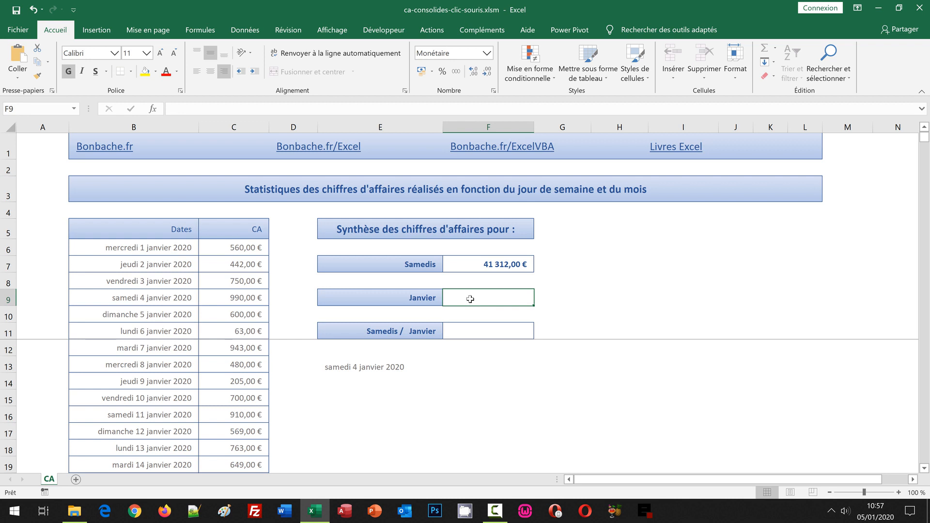
key(F2)
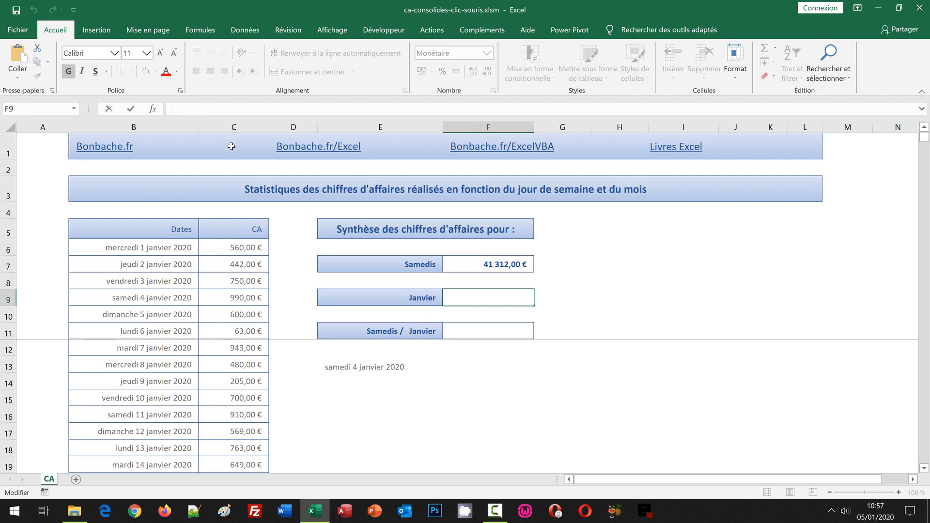
key(ctrl+v)
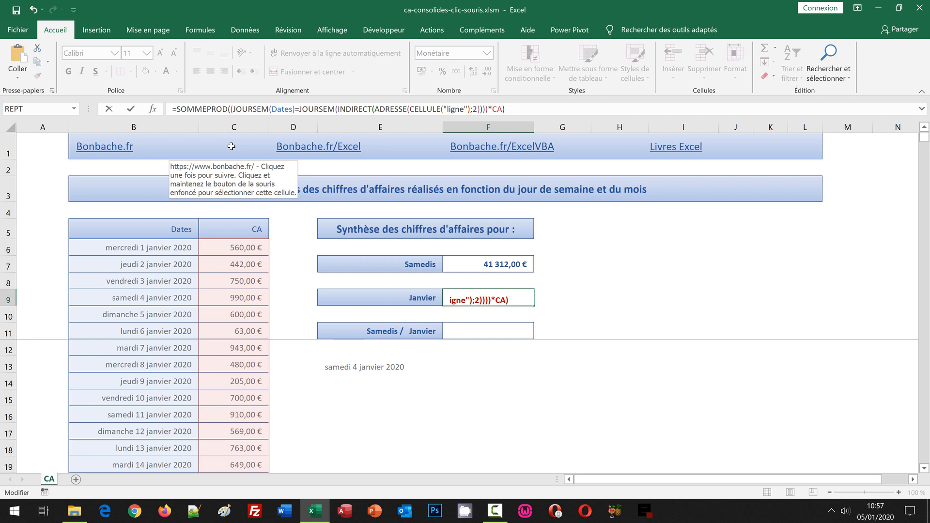
double_click(247, 109)
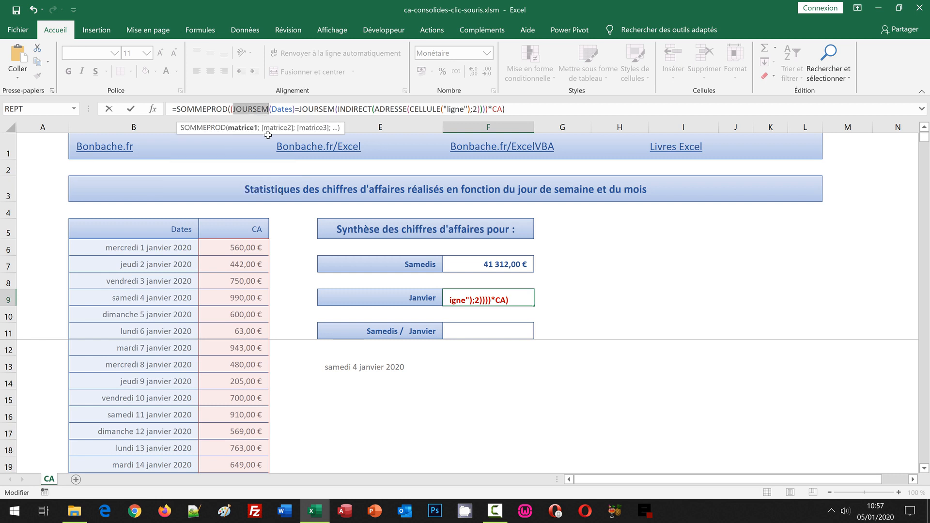
text(Mois)
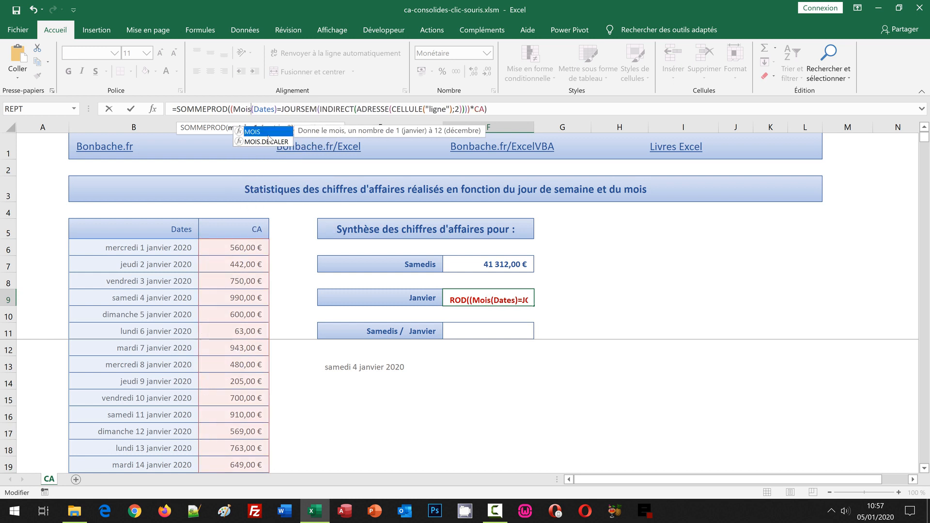
double_click(299, 109)
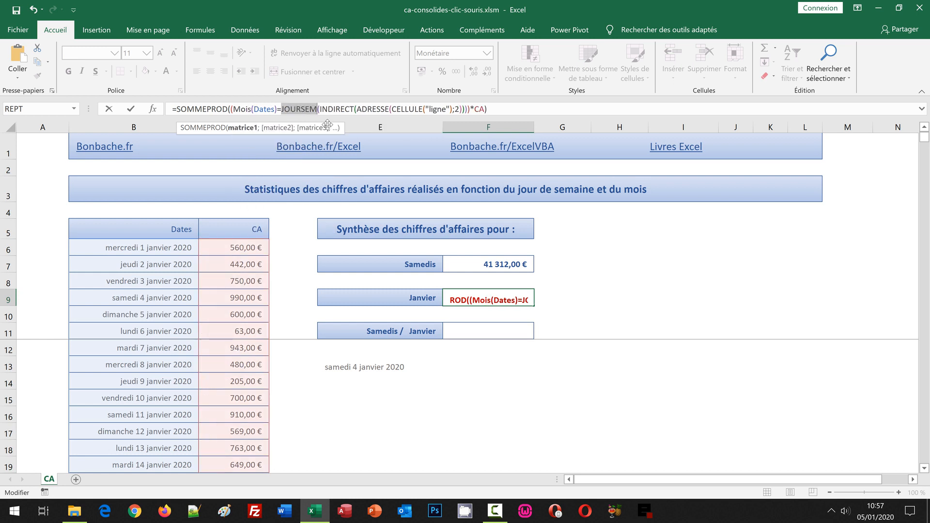
text(Mois)
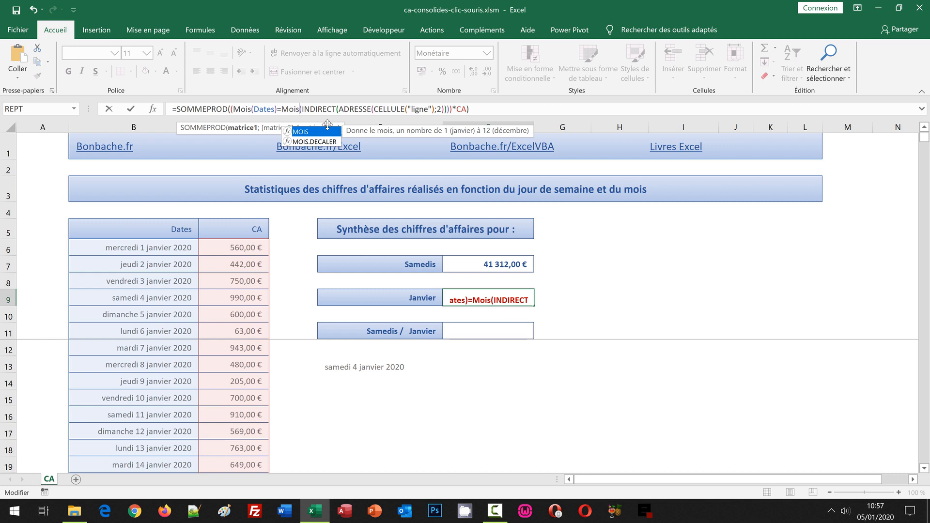
key(Return)
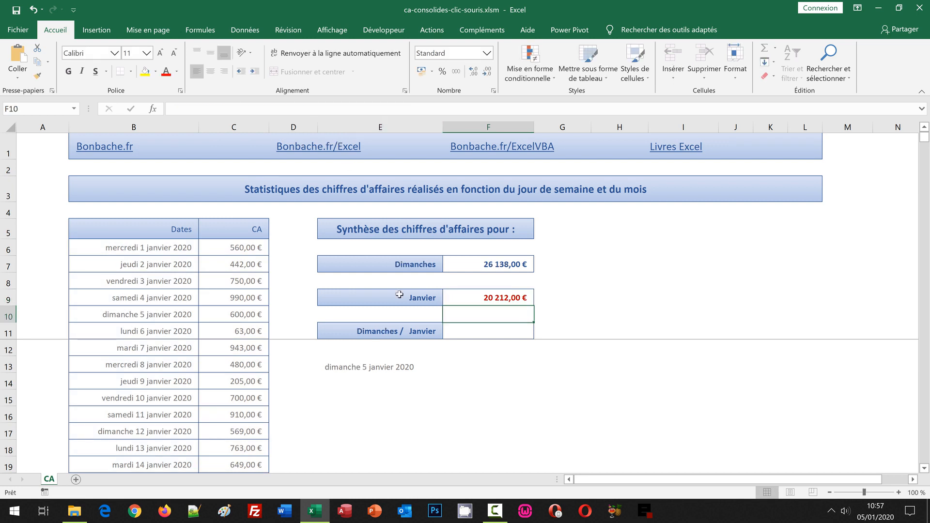
Step: Test the monthly total by selecting revenue cell C10, the 5 February revenue in C41, and C6
click(244, 314)
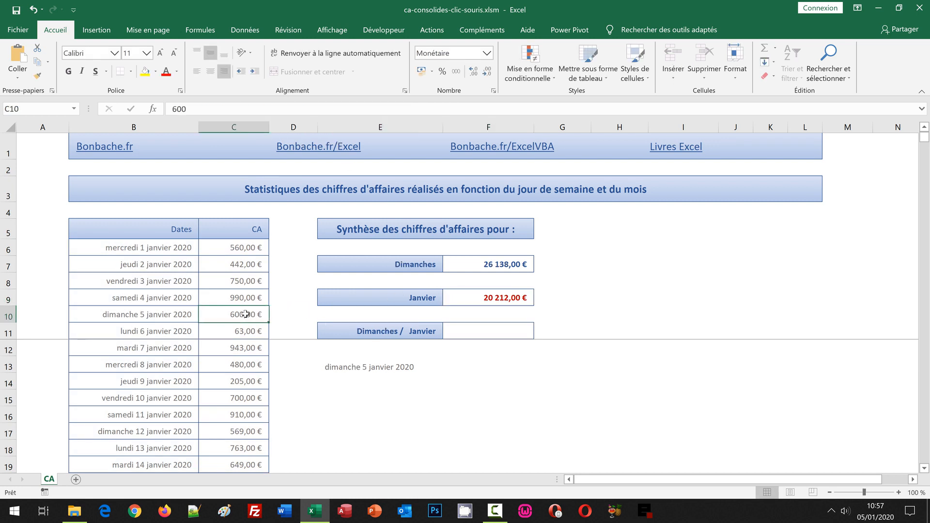
scroll(364, 402, down, 5)
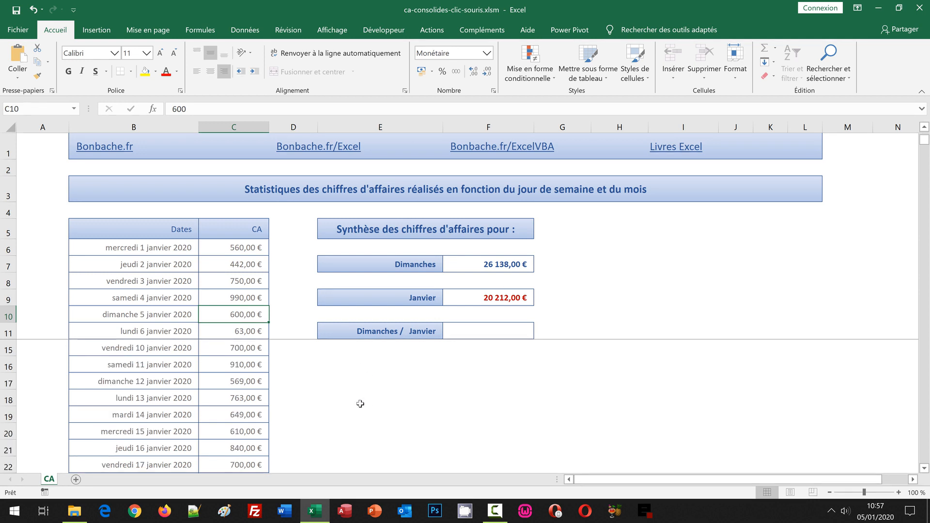
scroll(339, 407, down, 4)
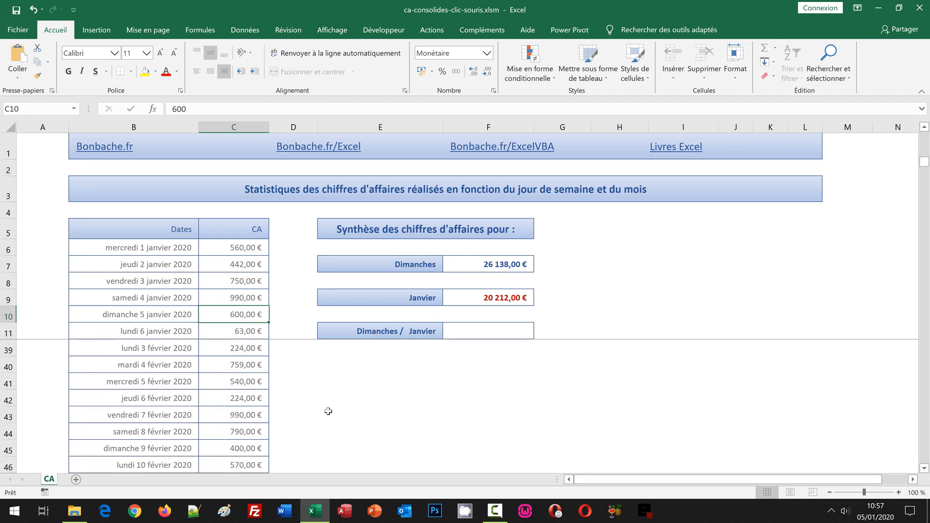
click(235, 381)
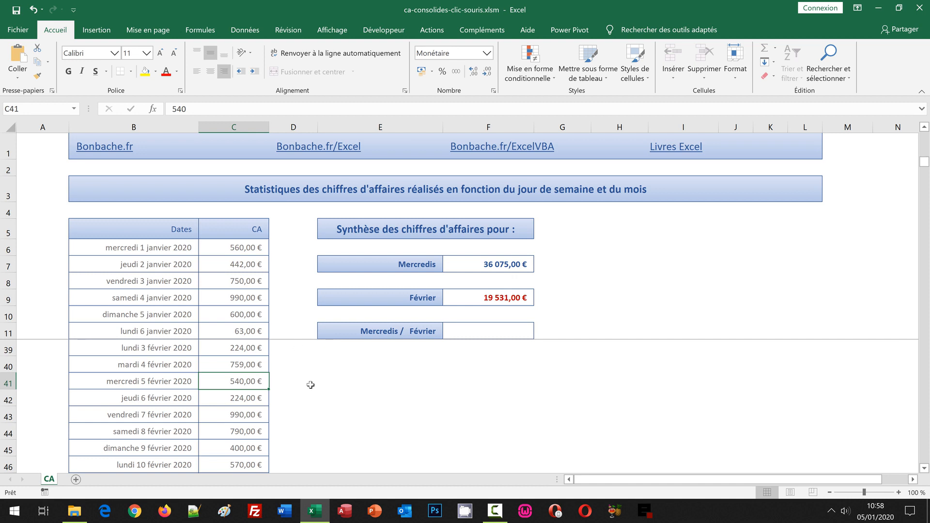
key(ctrl+Home)
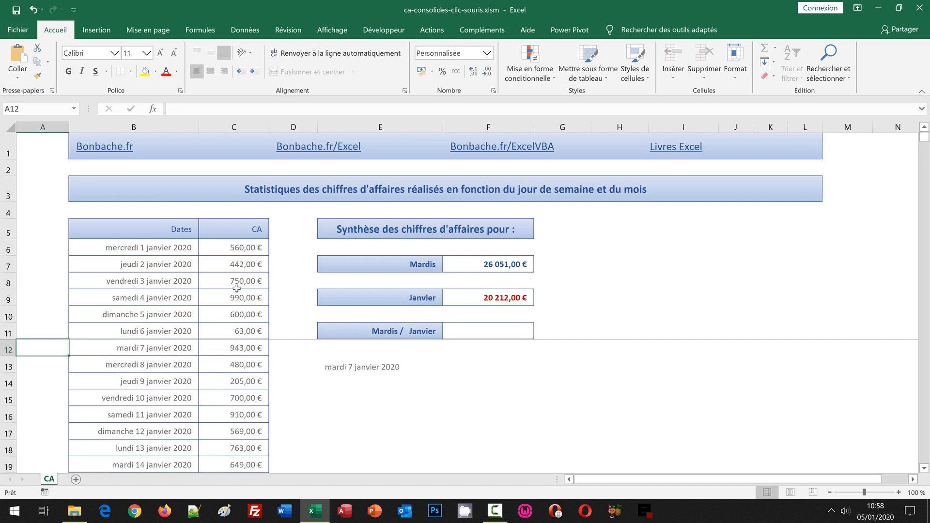
click(236, 248)
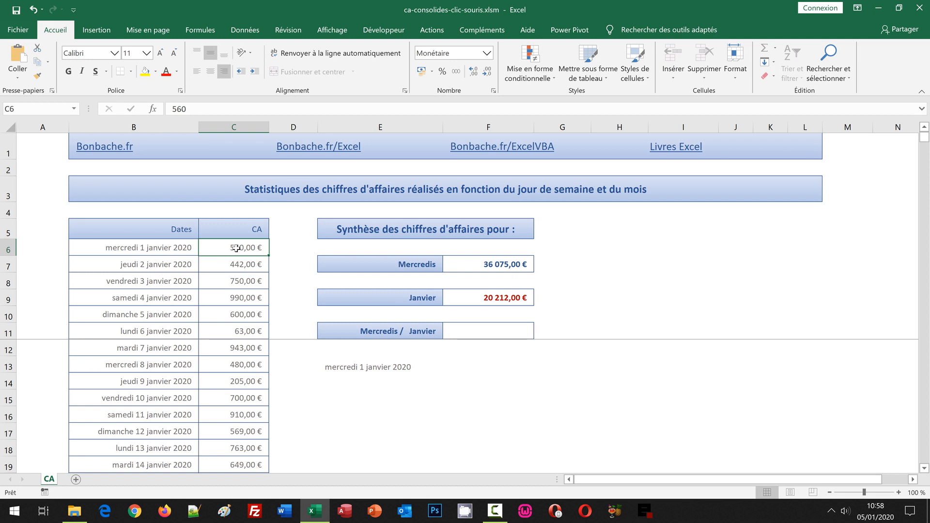
Step: Paste the copied weekday SOMMEPROD formula into F11 as the base for the combined weekday and month total
click(483, 332)
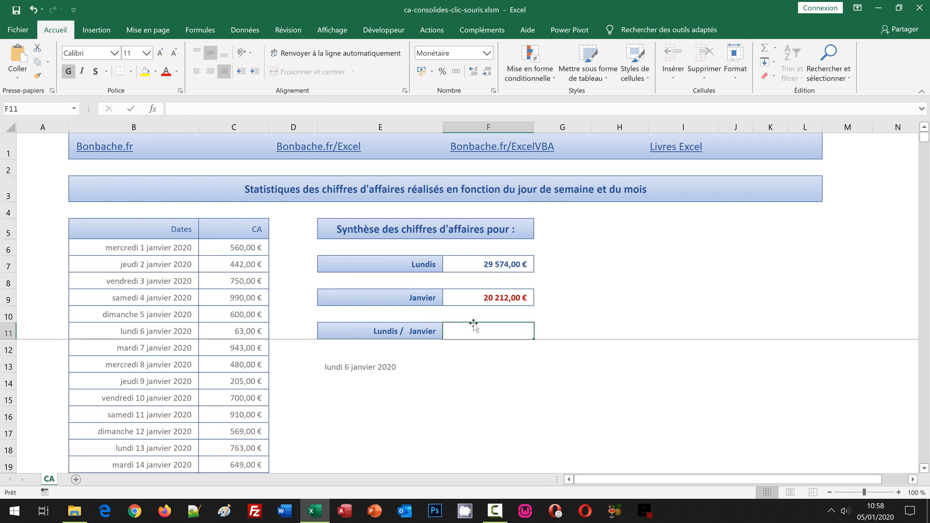
click(172, 109)
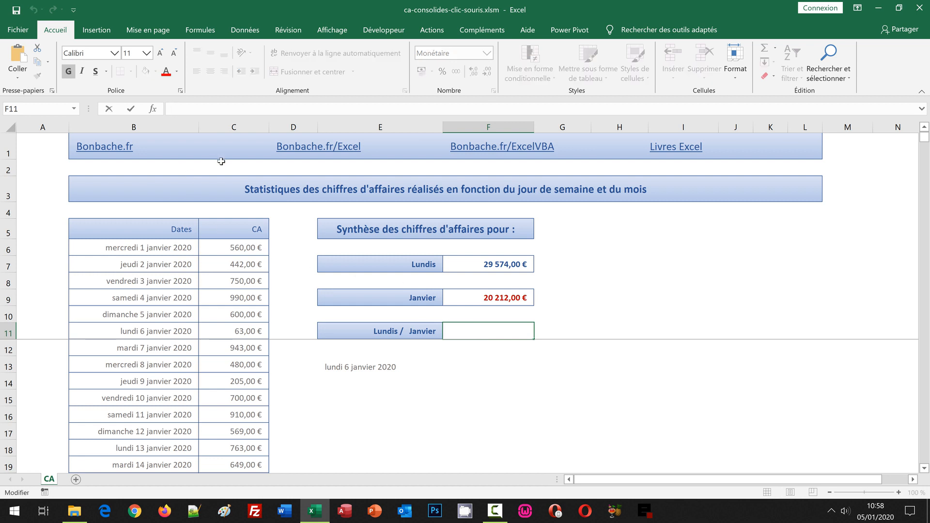
key(ctrl+v)
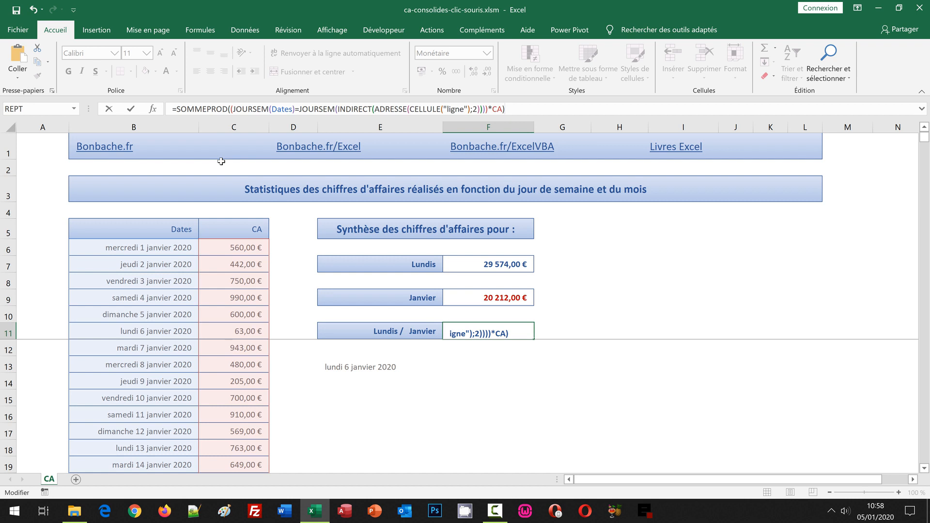
Step: Duplicate the weekday condition inside the F11 SOMMEPROD formula, multiplying the copy with the original just before *CA
click(231, 109)
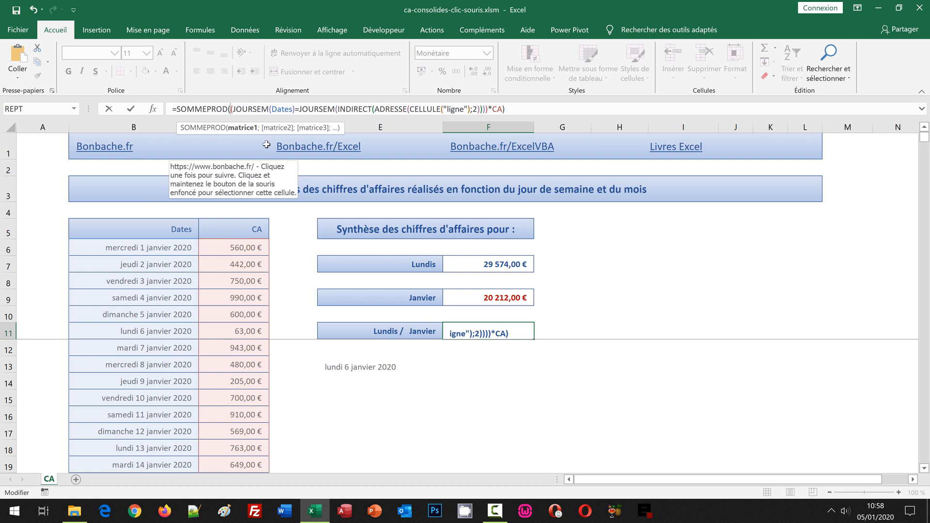
click(490, 109)
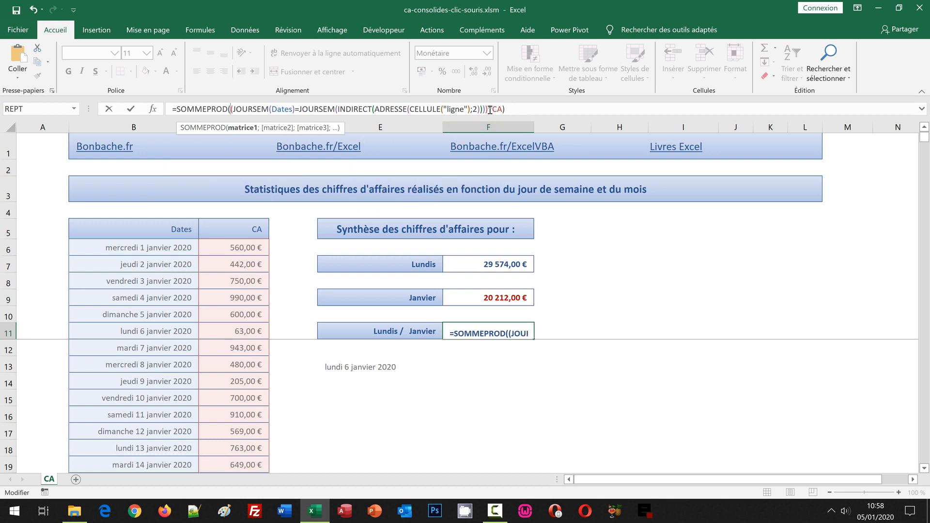
drag(490, 109, 230, 109)
key(ctrl+c)
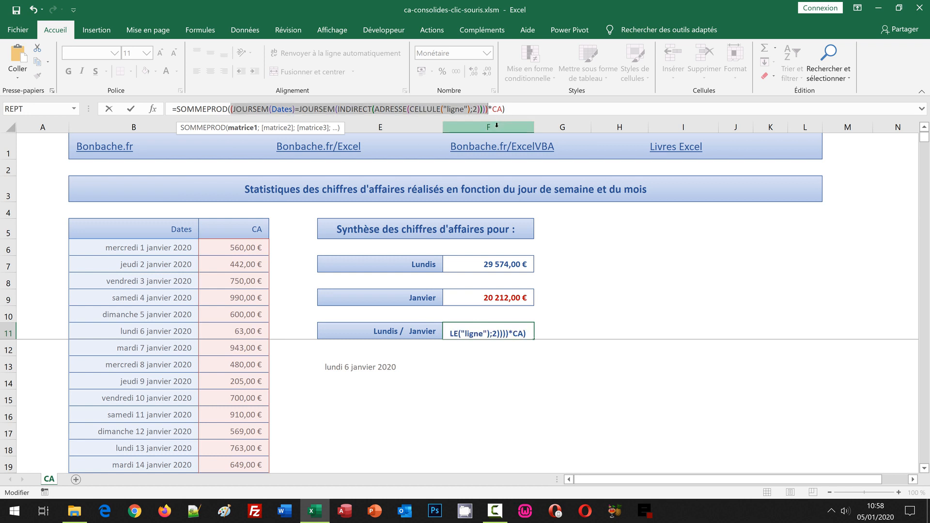
click(490, 110)
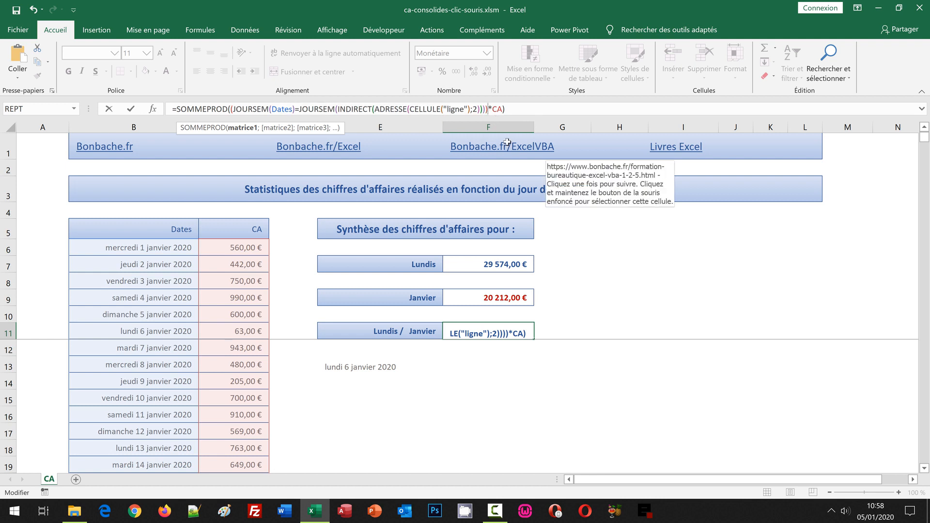
text(*)
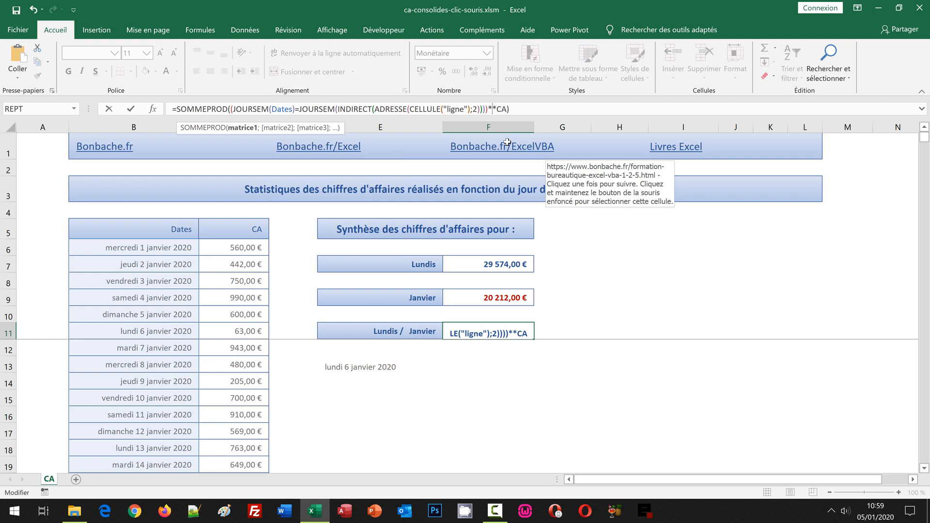
key(ctrl+v)
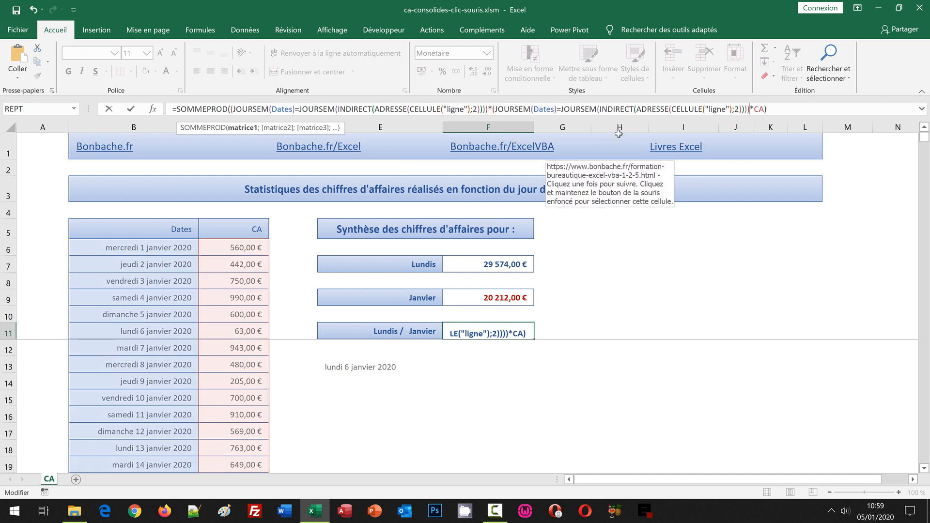
Step: Replace both JOURSEM functions in F11's second condition with Mois, and test the combined total by selecting C7 and C16
double_click(512, 109)
text(Mois)
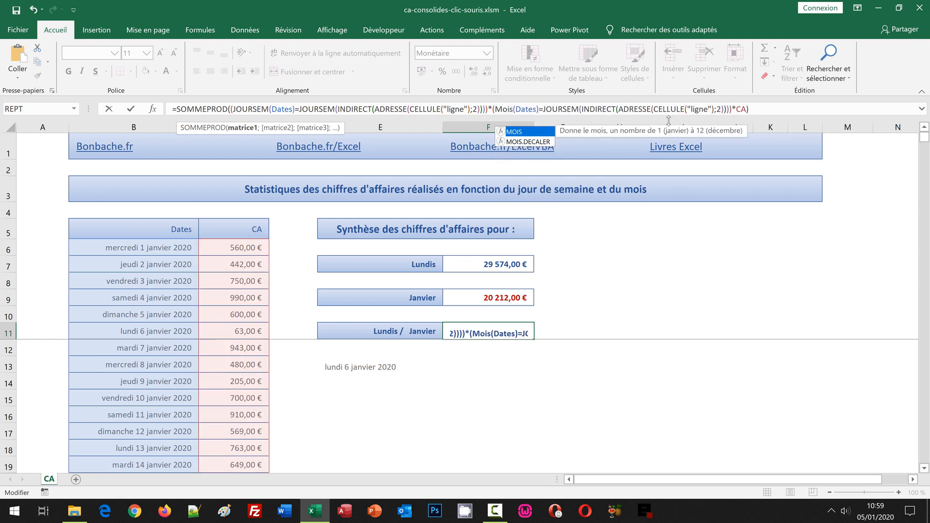
double_click(578, 108)
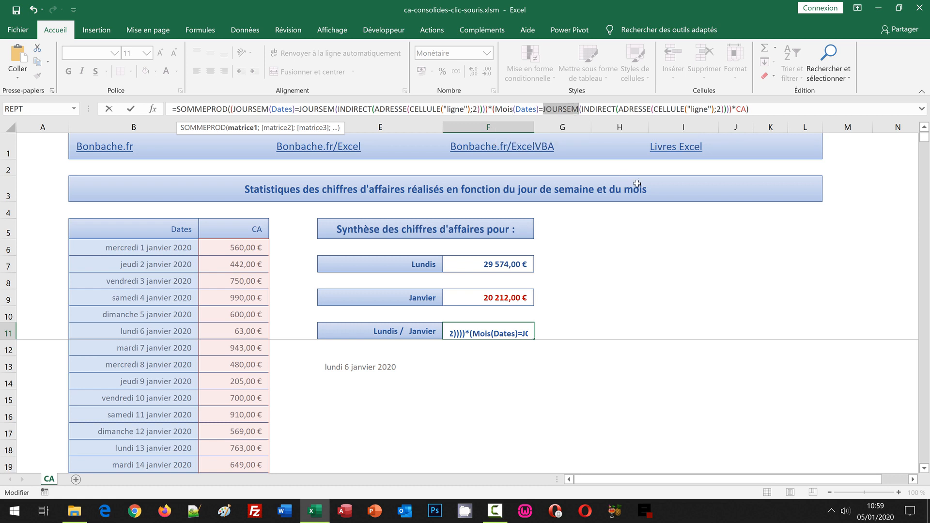
text(Mois)
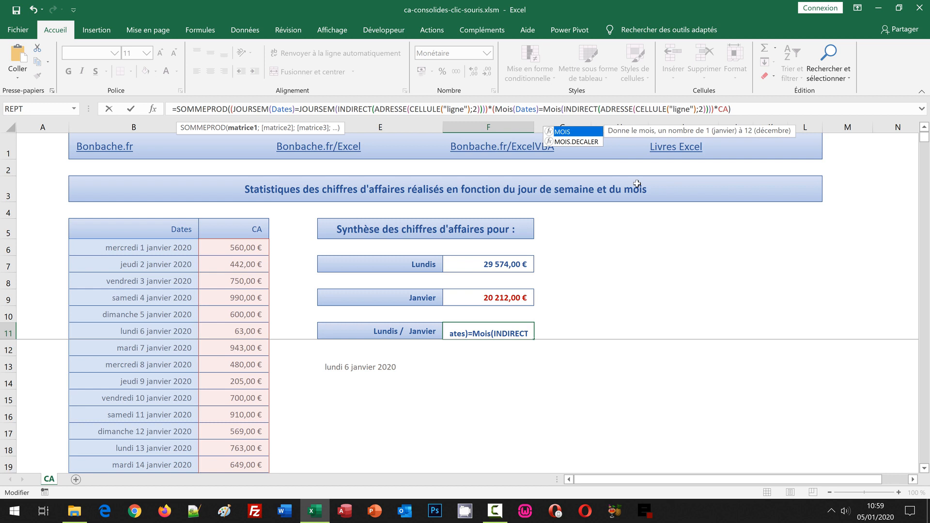
key(Return)
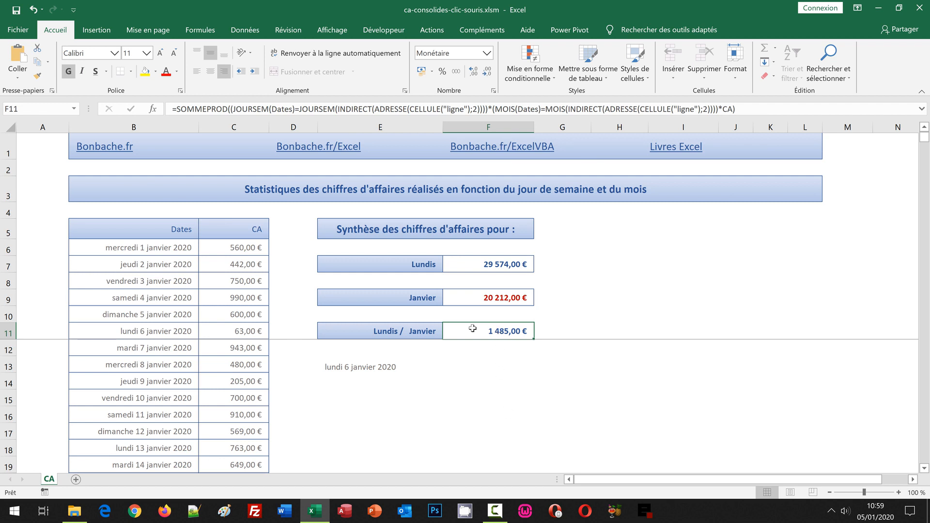
click(233, 264)
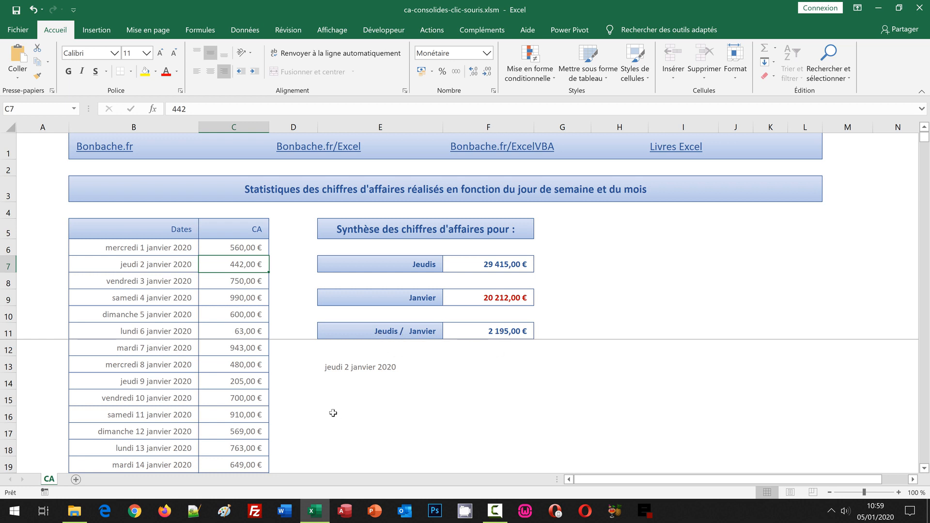
click(229, 416)
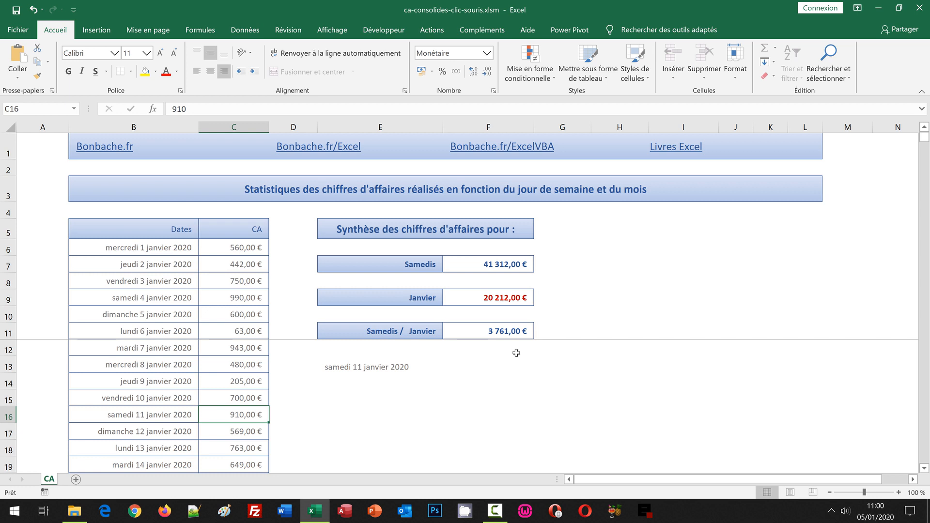
Step: Select all dates and revenues from B6 to C371 and create a conditional formatting rule that uses a formula
click(154, 248)
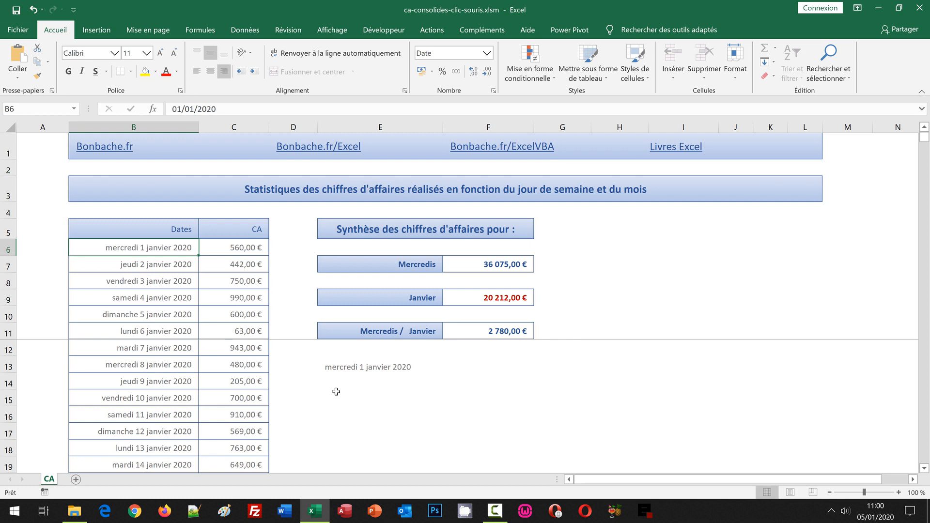
key(shift+Right)
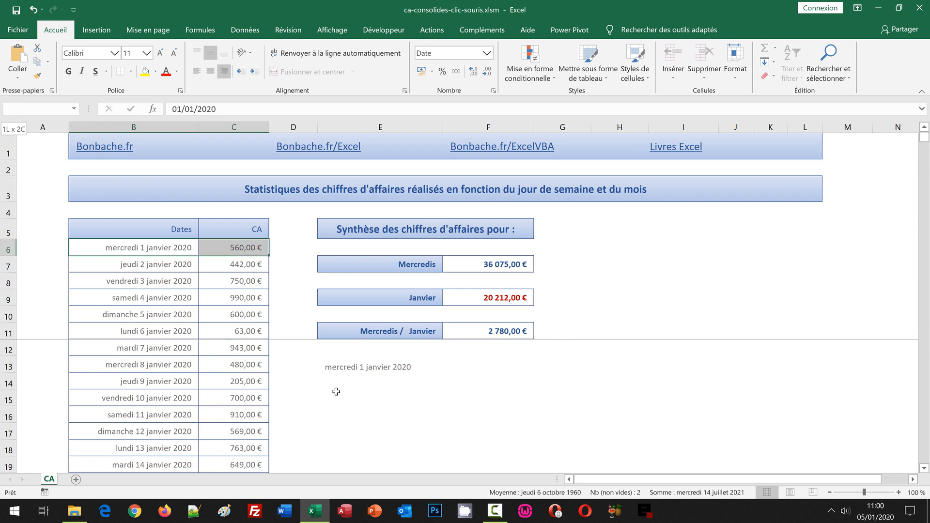
key(ctrl+shift+Down)
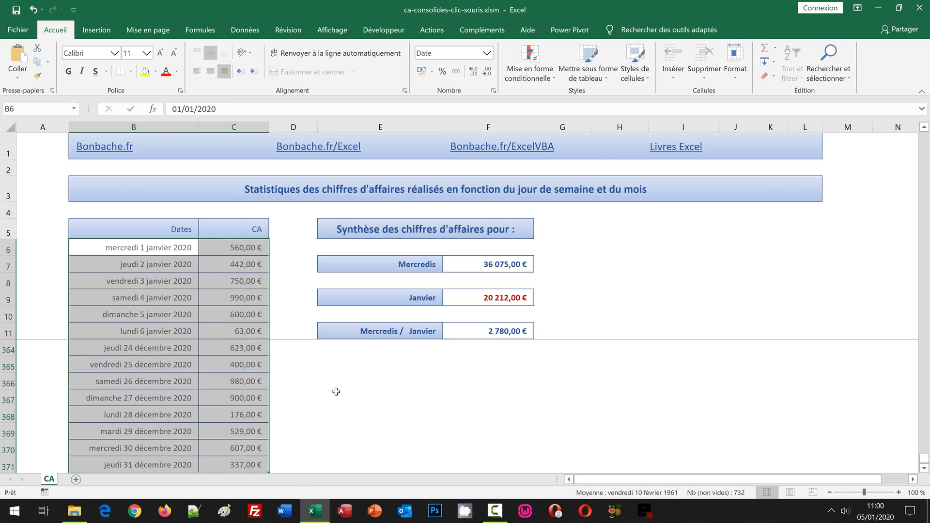
click(924, 457)
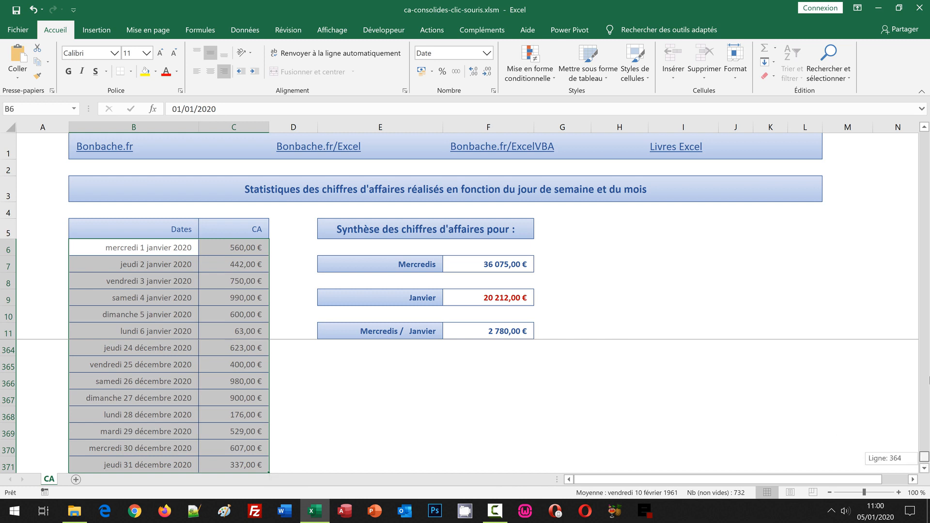
drag(924, 458, 926, 130)
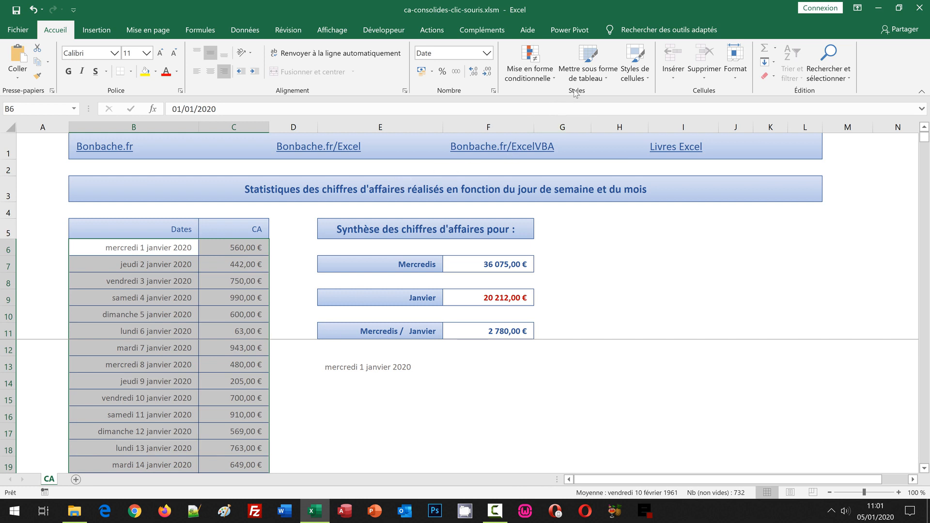
click(546, 73)
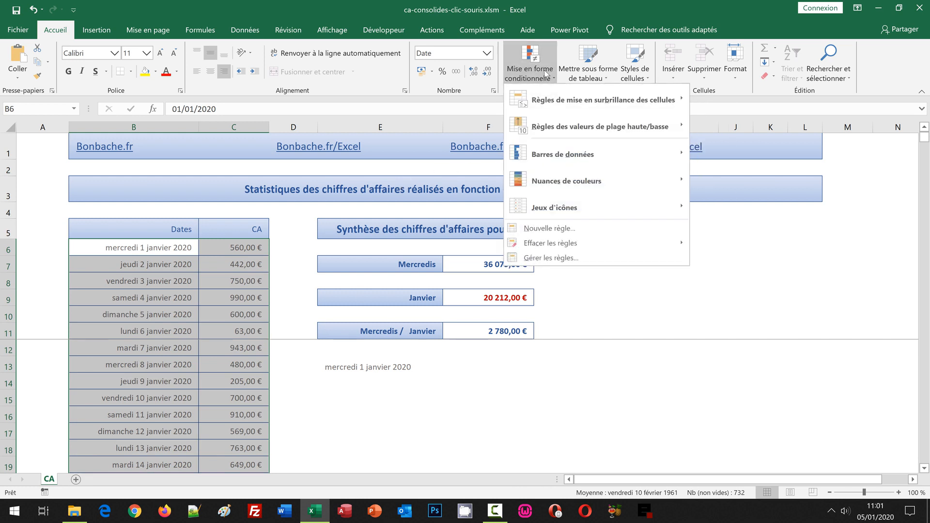
click(557, 232)
drag(350, 175, 503, 13)
click(351, 109)
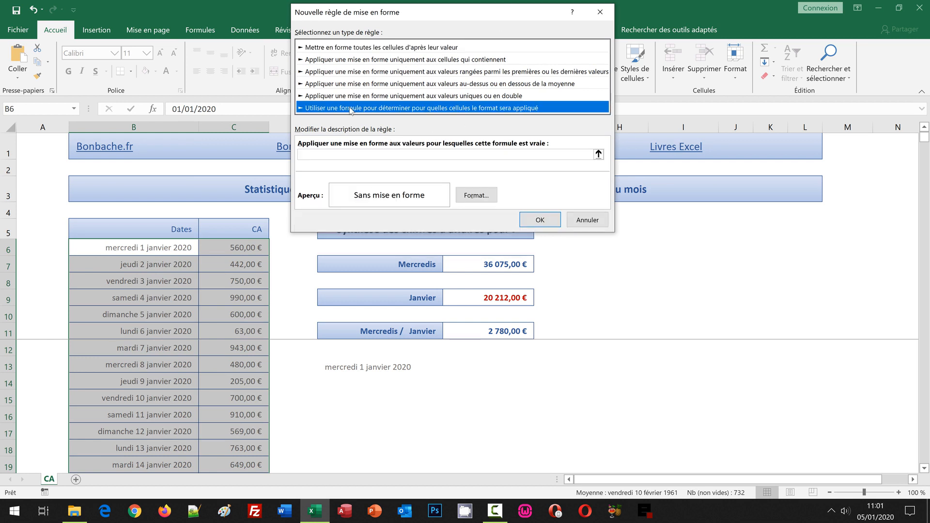
Step: Enter the rule formula =JourSem($B6)=Joursem(Indirect(Adresse(Cellule("Ligne");2))), keeping only the column of B6 absolute
click(316, 154)
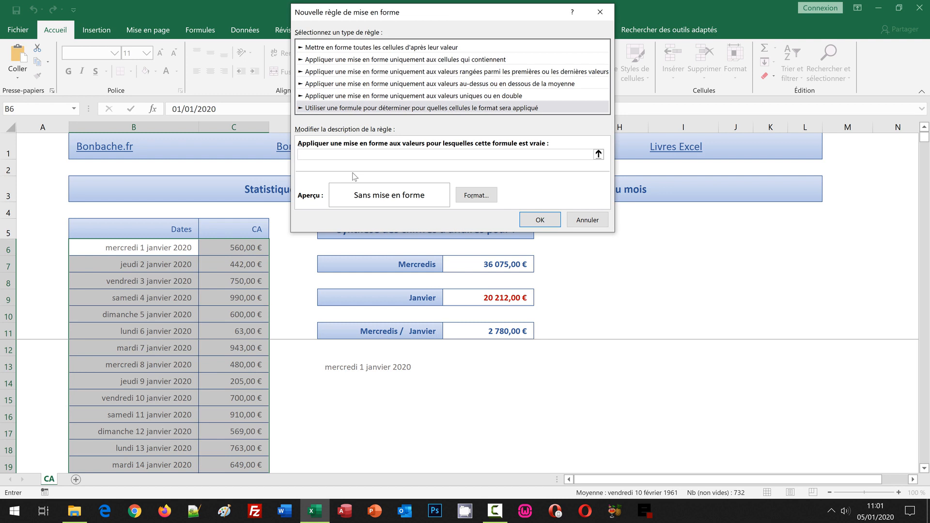
text(=JourSem()
click(128, 248)
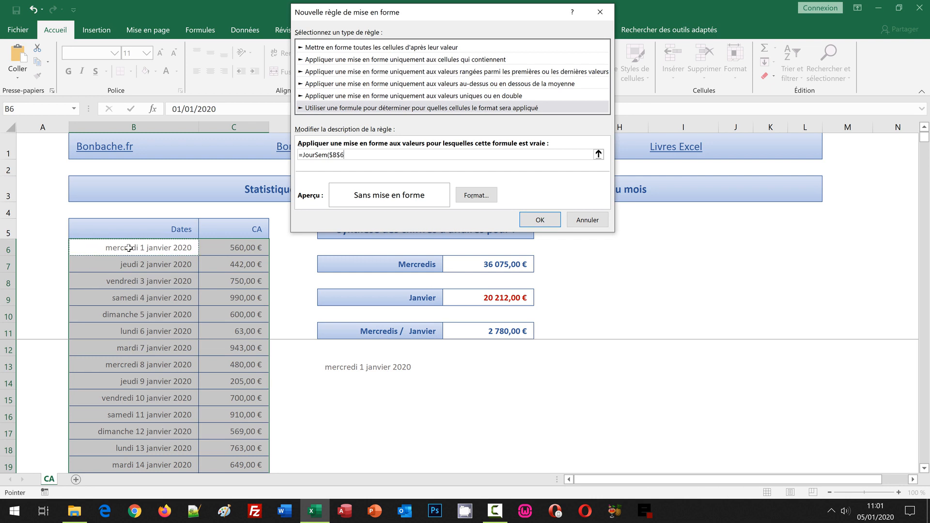
key(F4)
key(F4)
drag(400, 13, 495, 216)
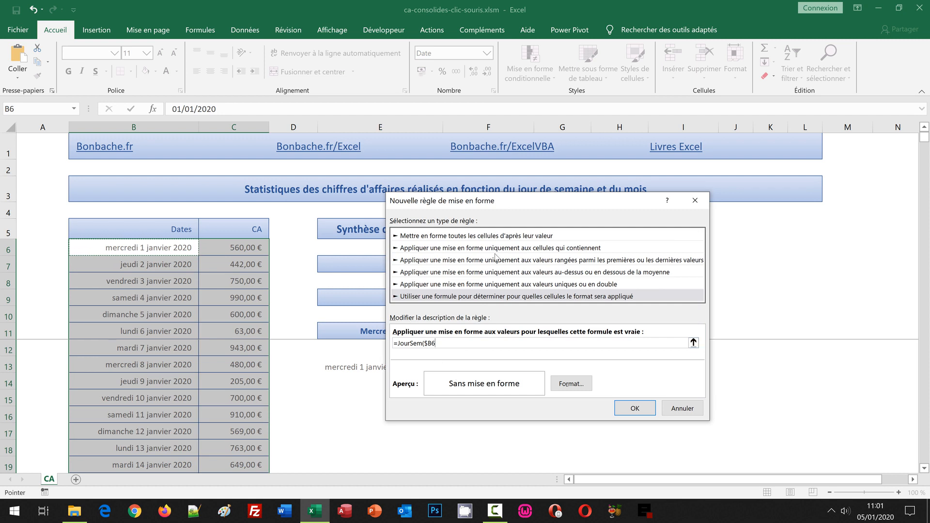
drag(495, 202, 518, 258)
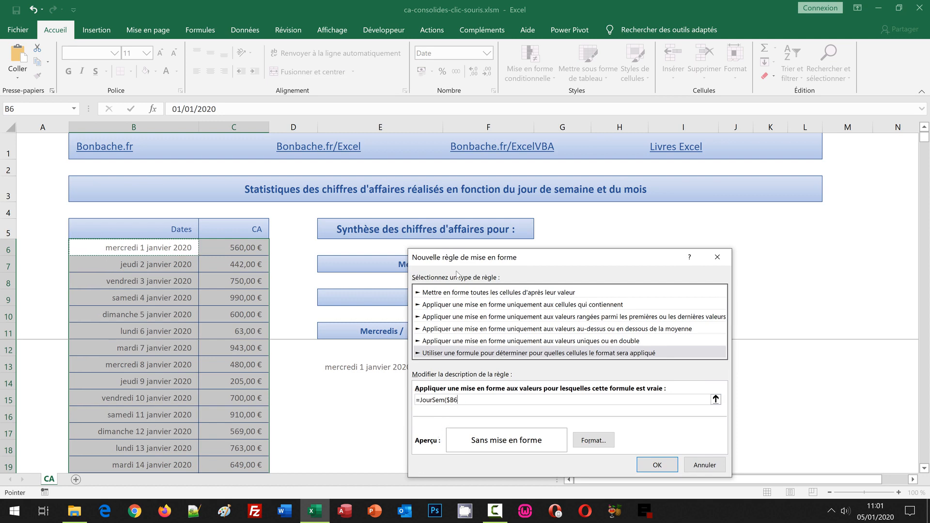
drag(462, 261, 442, 170)
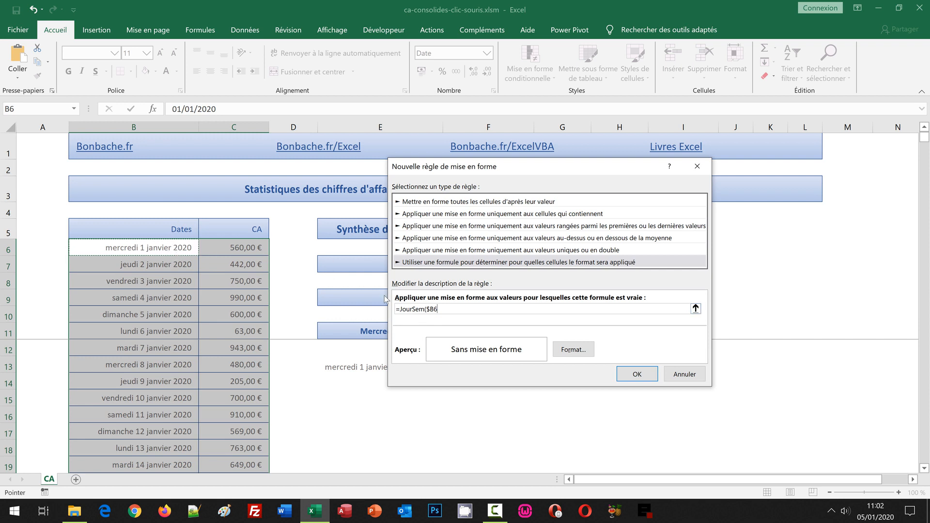
text())
text(=Joursem)
text((Indirect(Adresse(Cellule("Ligne)
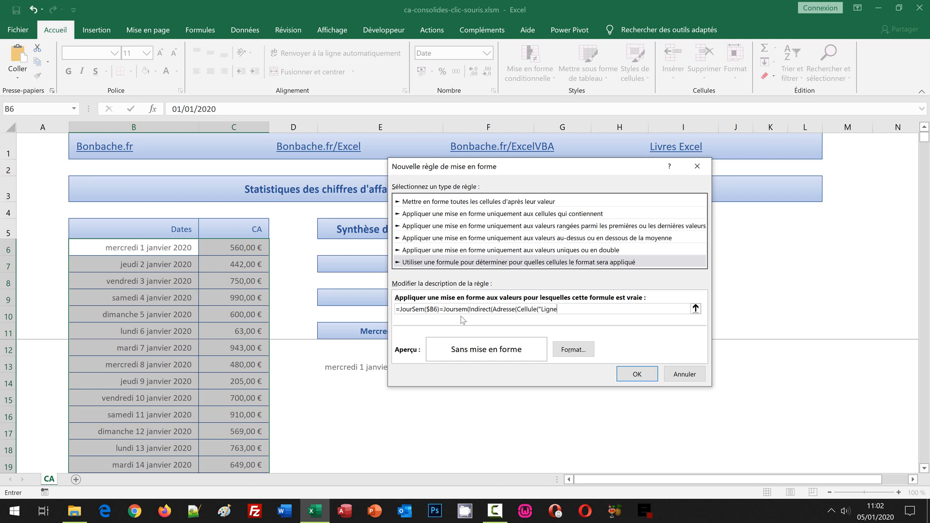
text(");2)
text())
Step: Give the rule a light blue fill and dark blue font colour, and apply it to the selected range
click(573, 349)
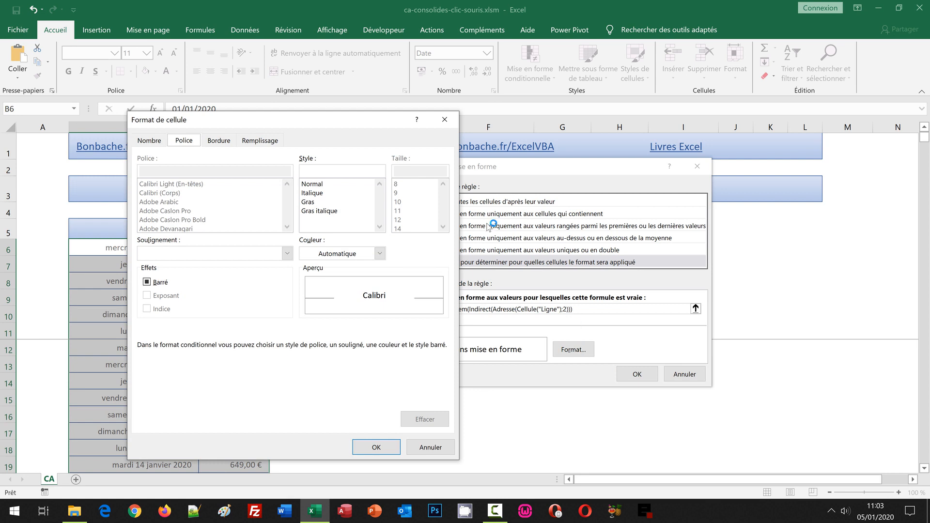
click(254, 139)
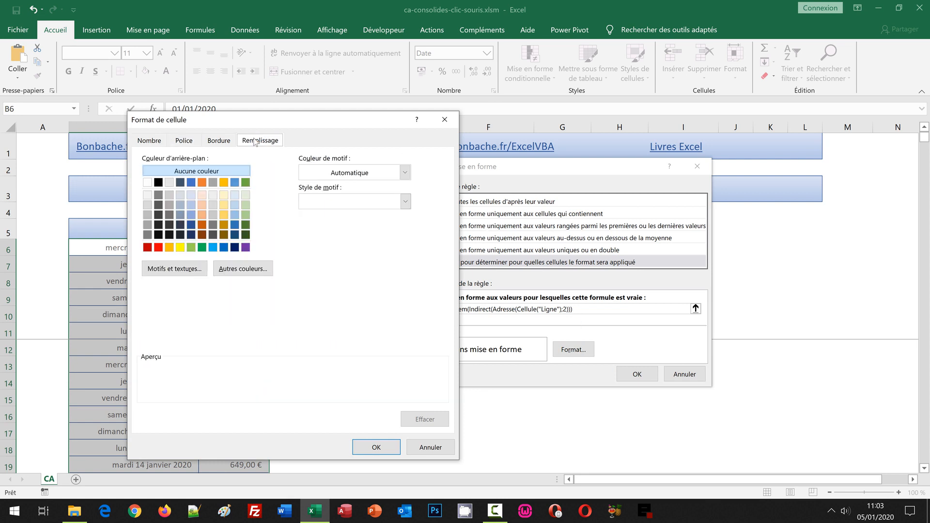
click(190, 195)
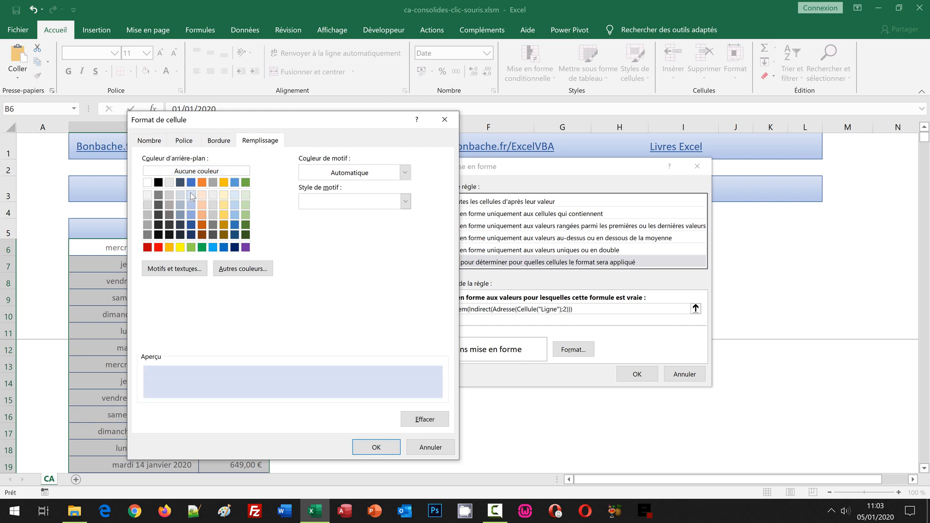
click(184, 142)
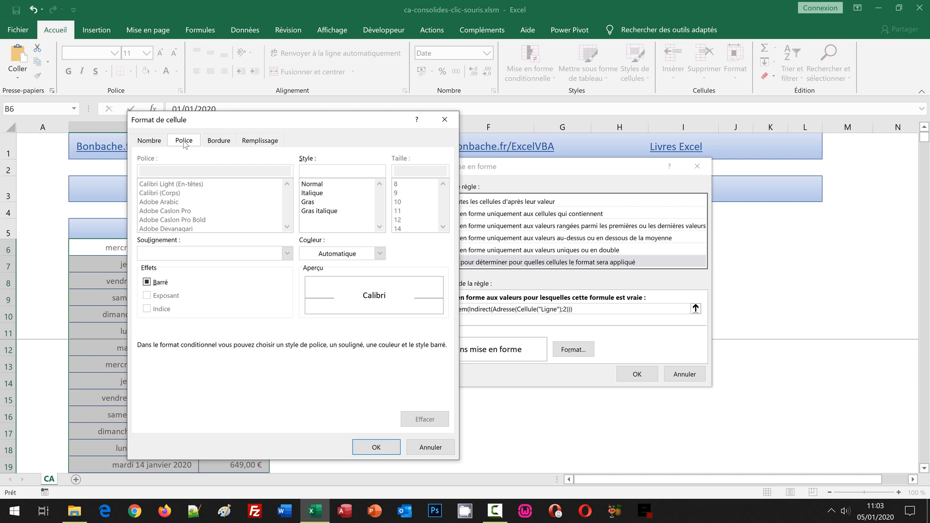
click(337, 257)
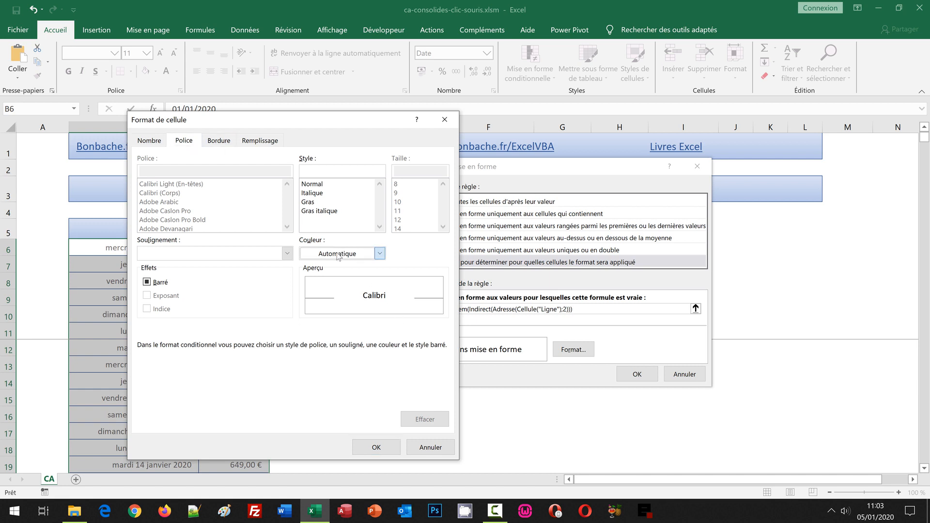
click(346, 335)
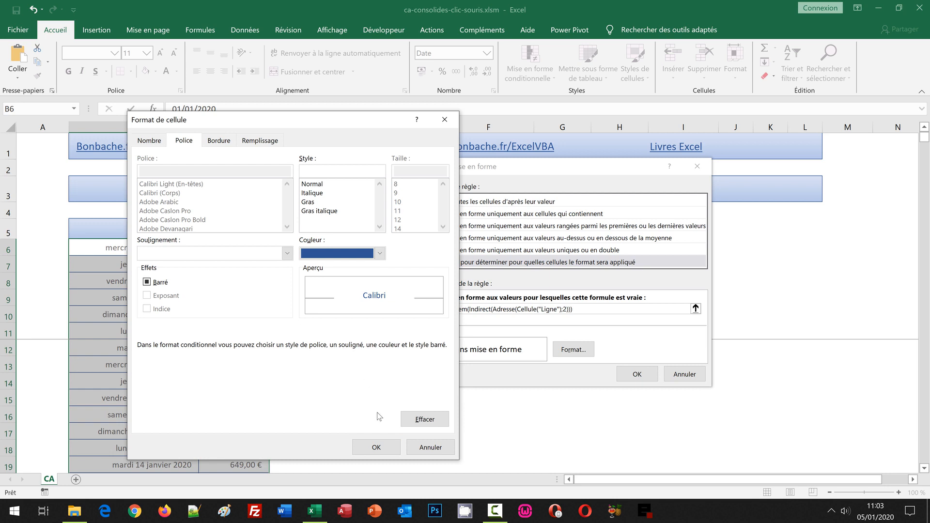
click(376, 448)
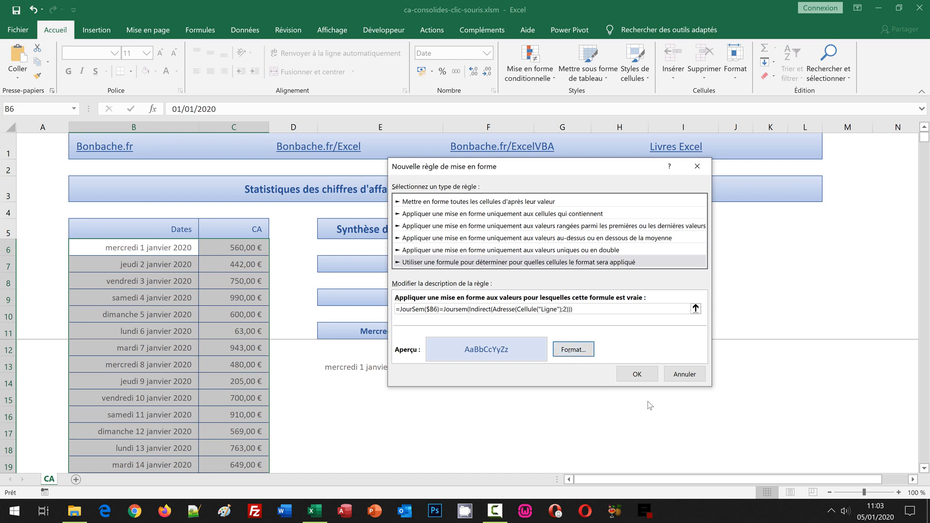
click(636, 374)
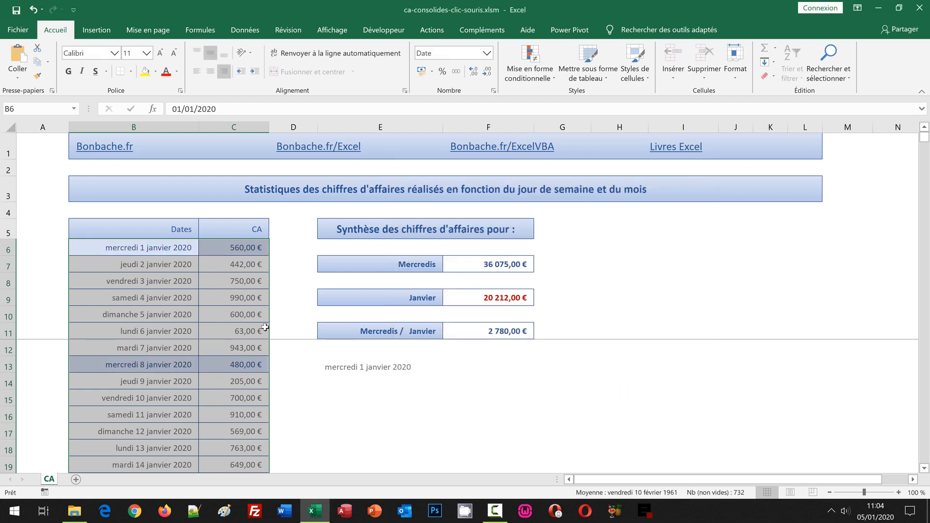
Step: Test the weekday highlighting by selecting revenue cells C7, C8 and C9 in turn
click(239, 267)
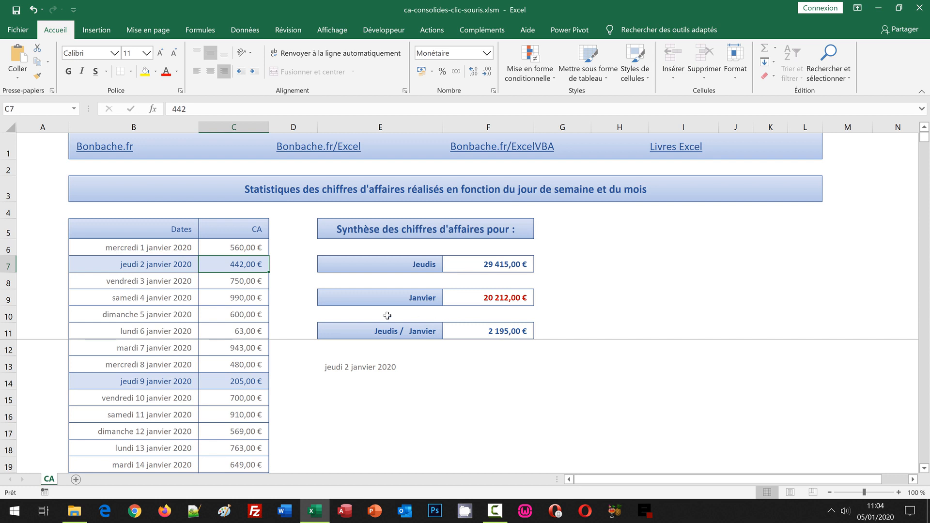
click(233, 278)
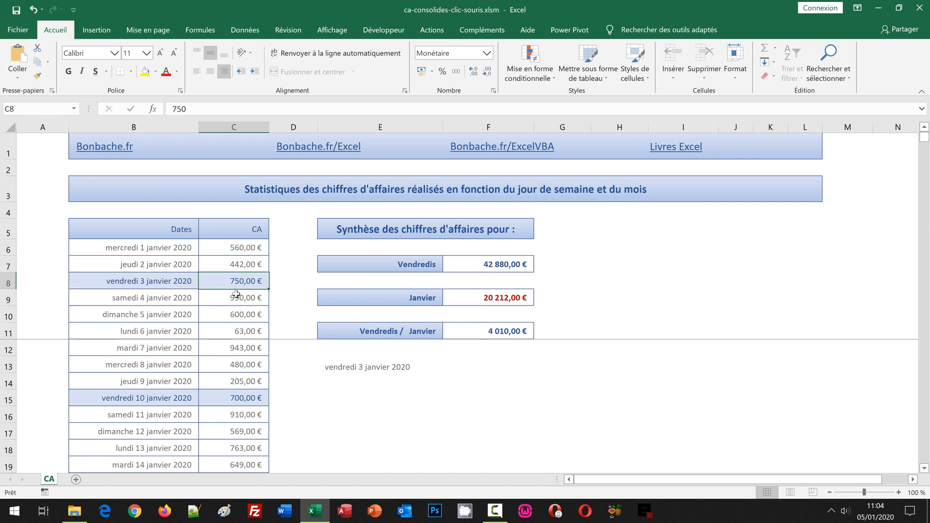
click(239, 302)
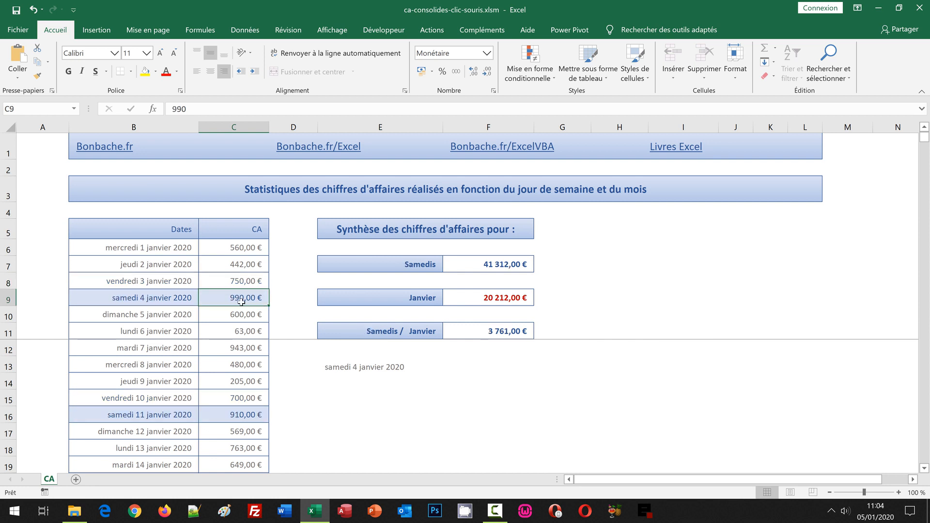